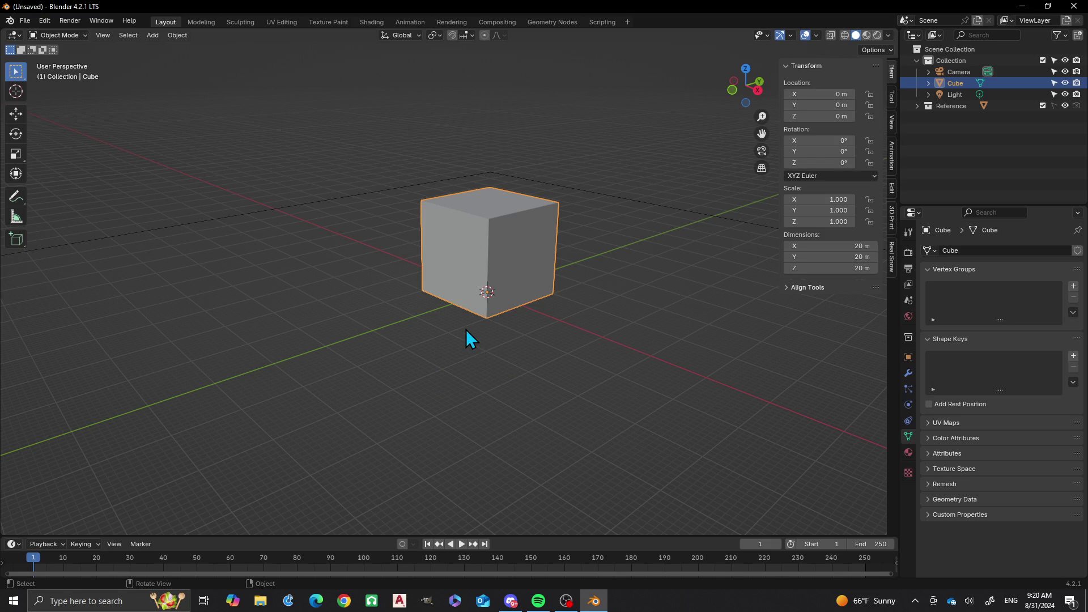
Add a Multiresolution modifier to the cube in front orthographic view and show the modifier's settings.
scroll(464, 321, down, 3)
scroll(464, 321, up, 3)
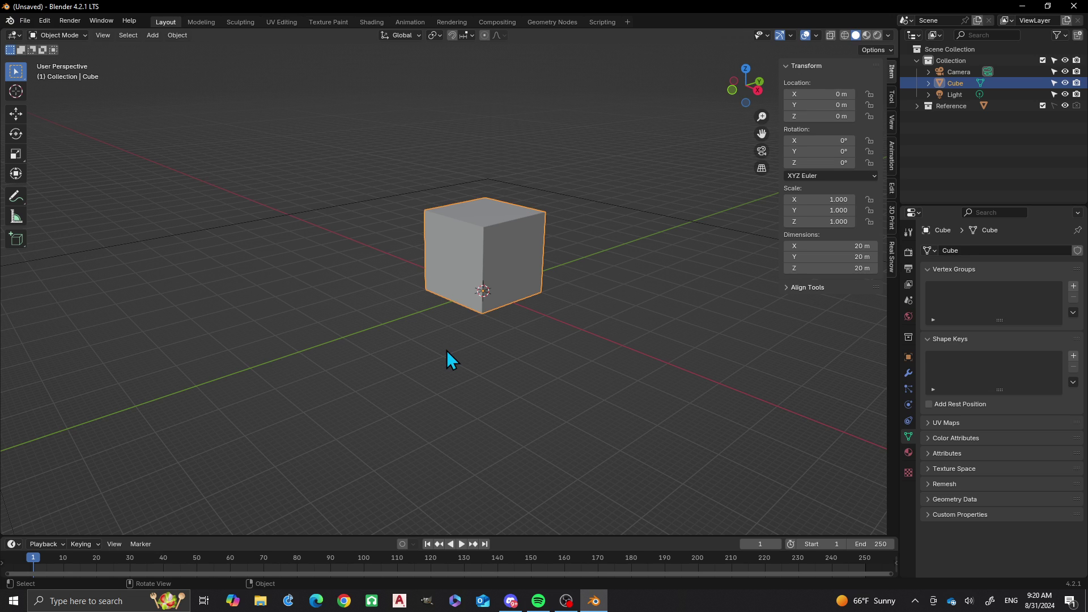
middle_drag(469, 374, 532, 342)
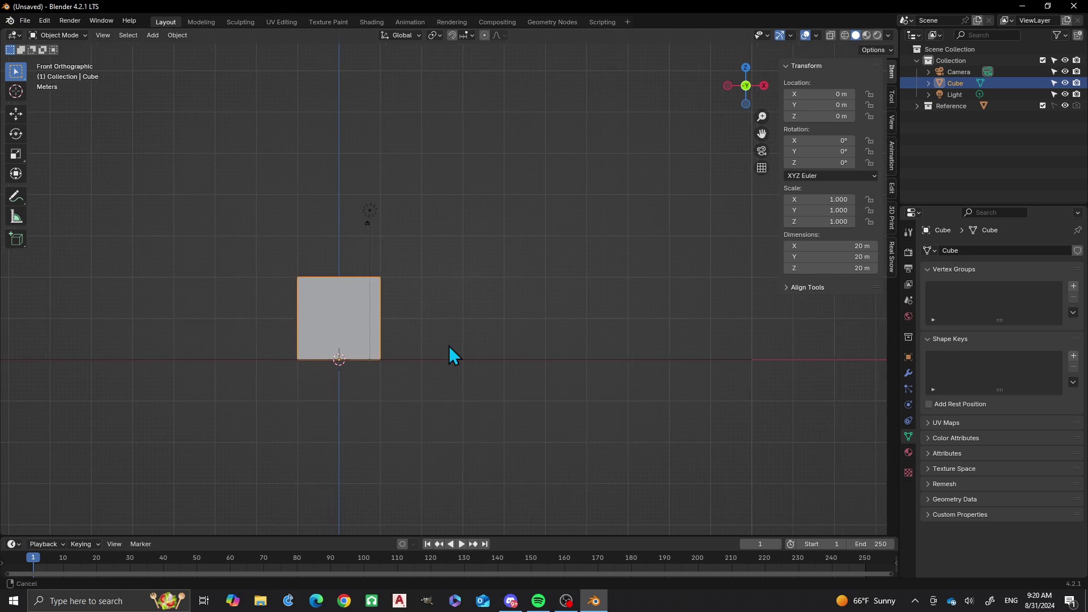
shift+middle_drag(361, 339, 536, 315)
scroll(573, 318, up, 2)
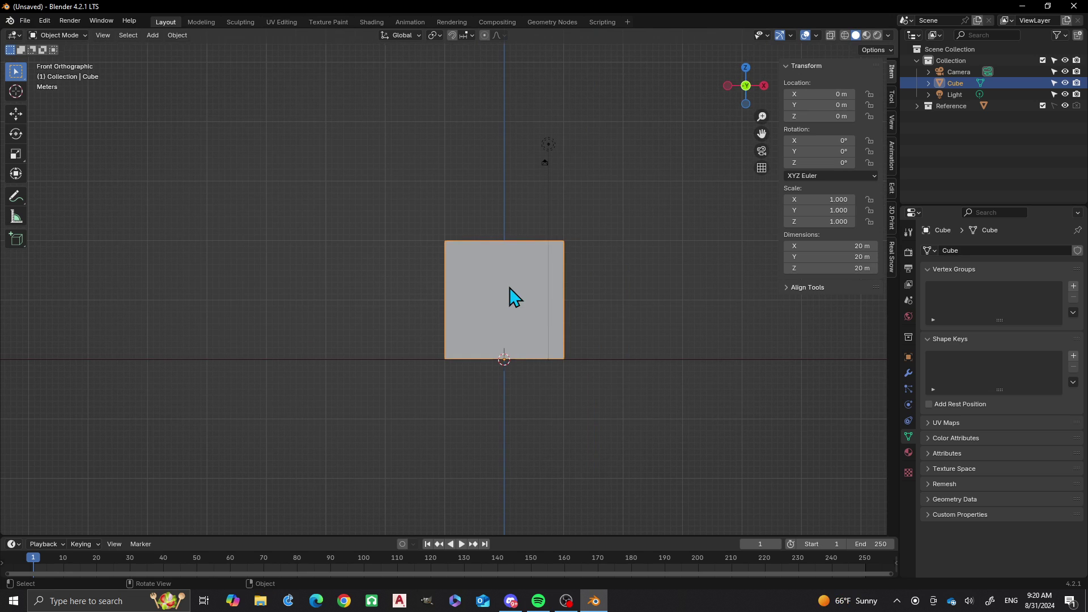
key(F3)
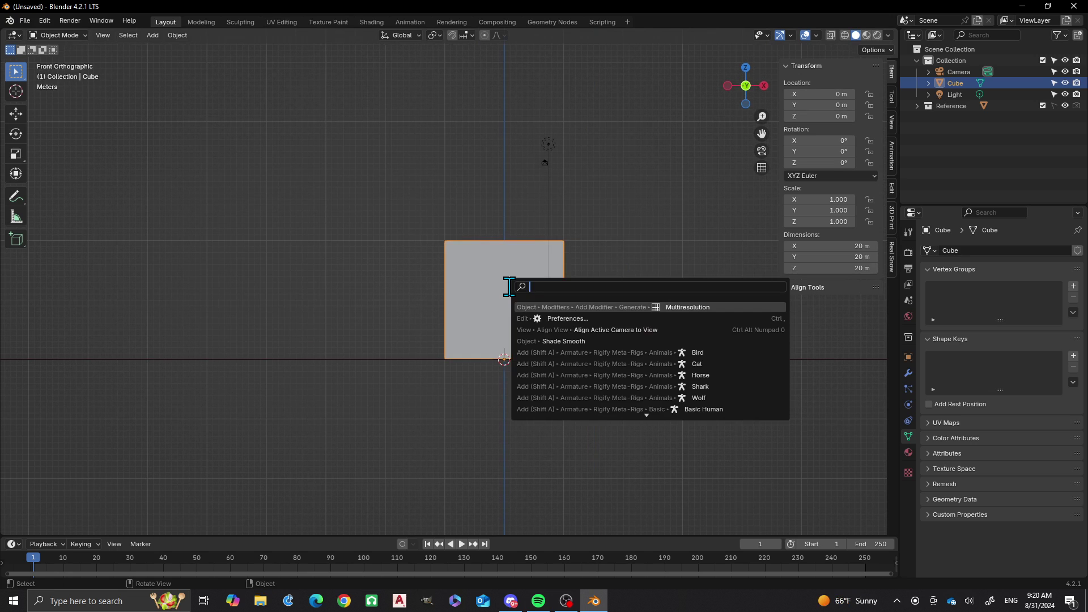
text(m)
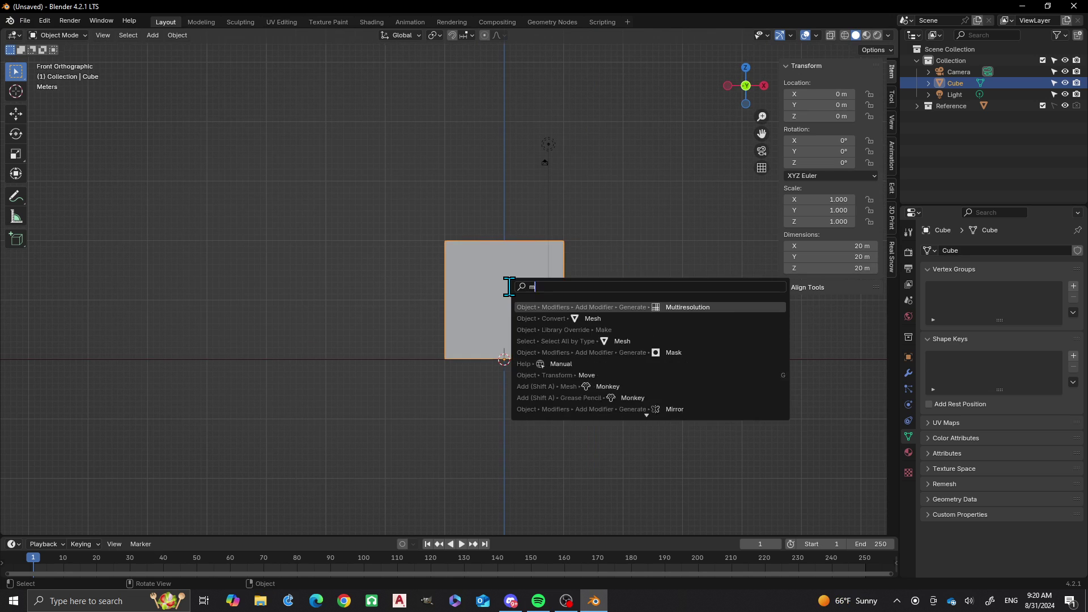
text(ultires)
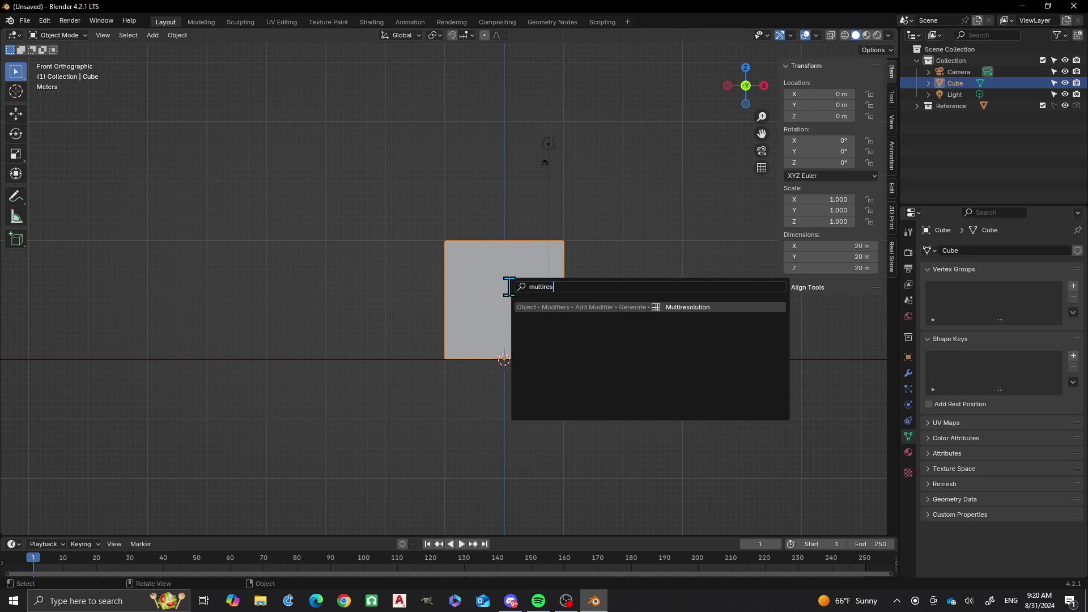
key(Return)
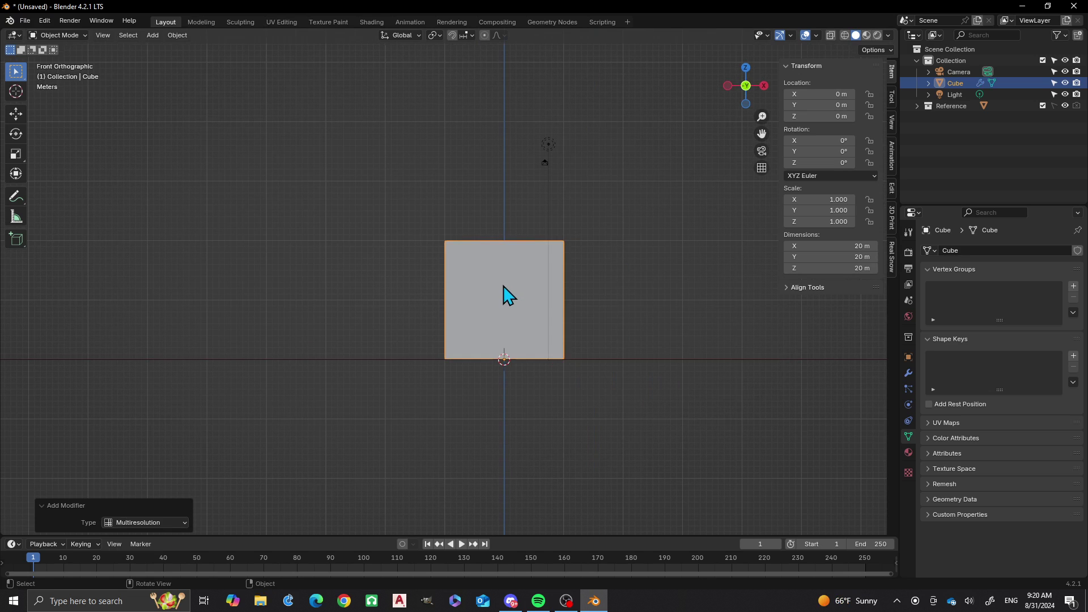
click(909, 374)
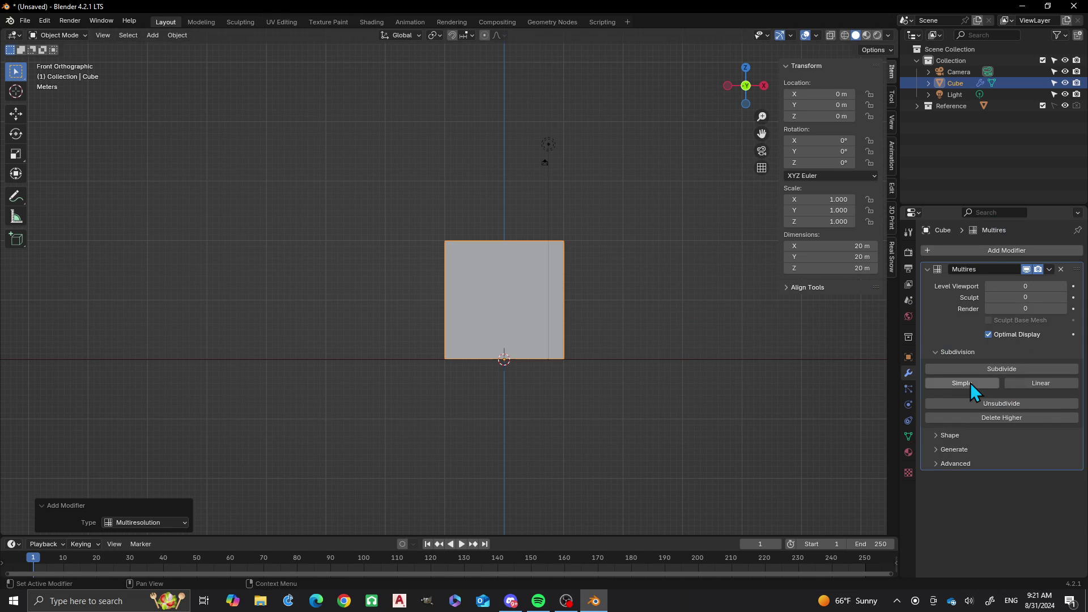
Try one smooth subdivision on the Multires modifier, lower its level to 0 and delete the higher levels.
click(985, 371)
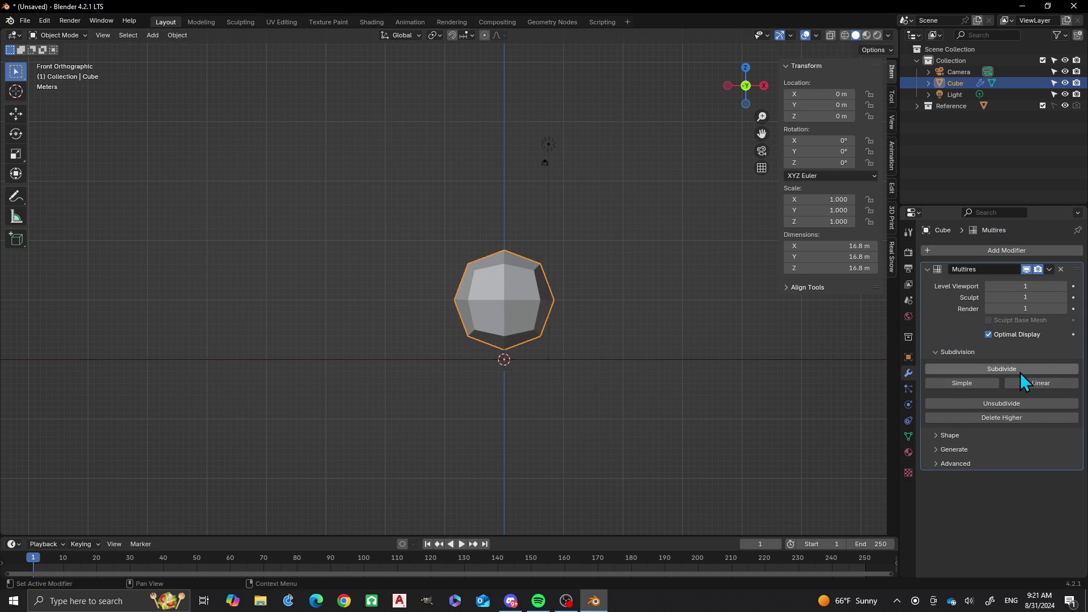
click(1008, 414)
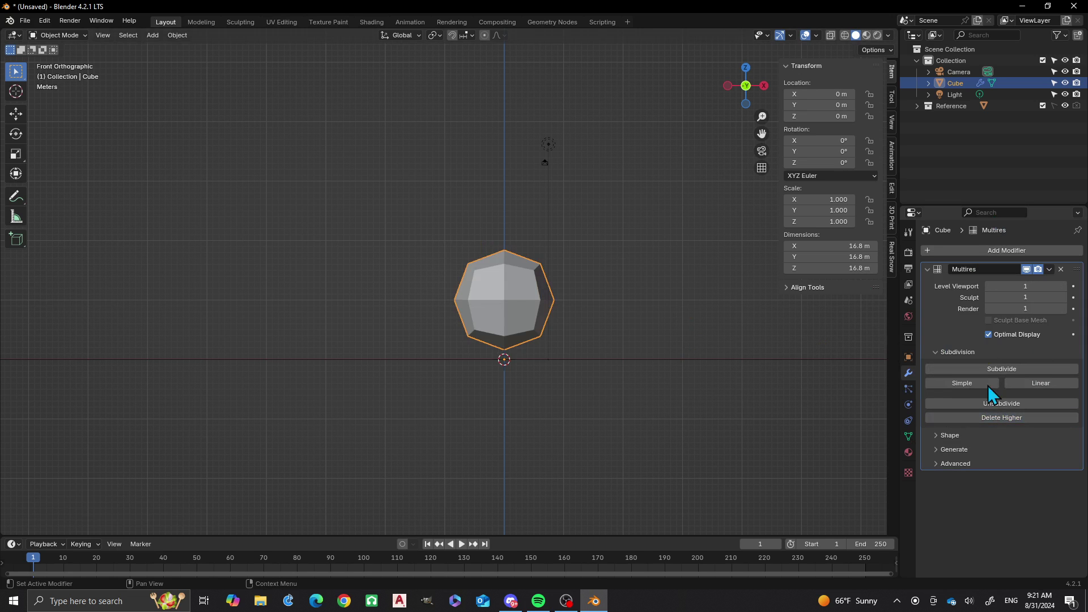
click(988, 286)
click(989, 309)
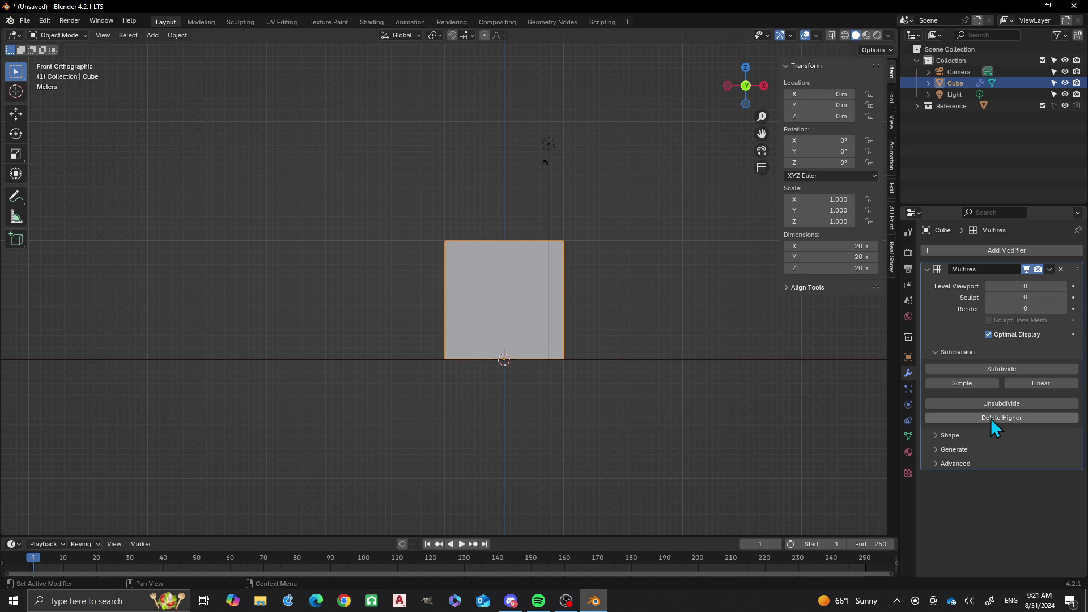
Subdivide the cube with the Multires modifier's Simple method up to level 6.
click(976, 385)
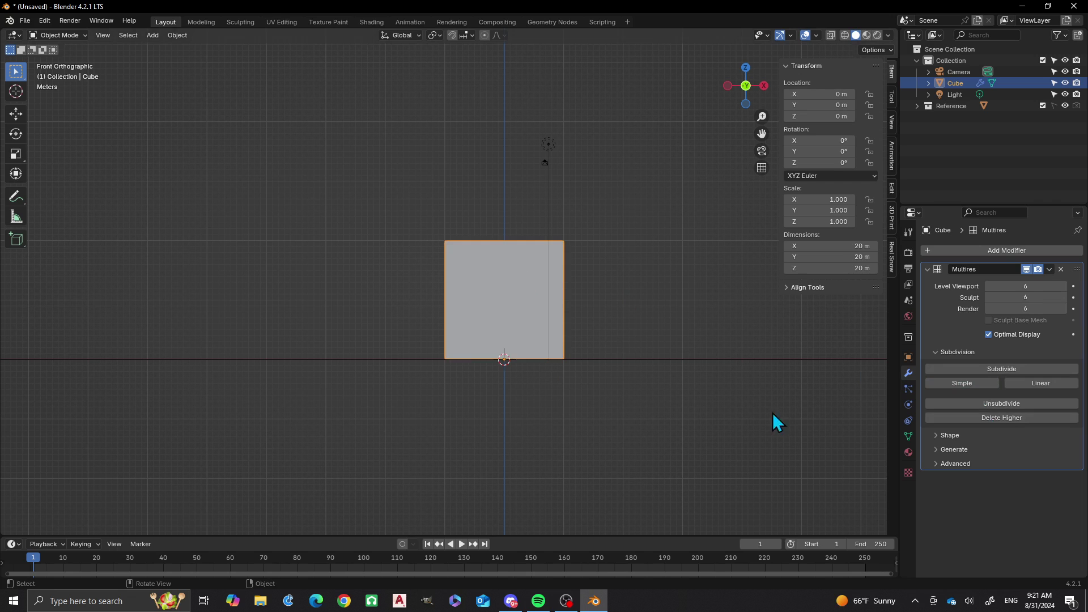
Create a new brush texture and load the image Hexes.png from the Desktop folder into it.
click(908, 473)
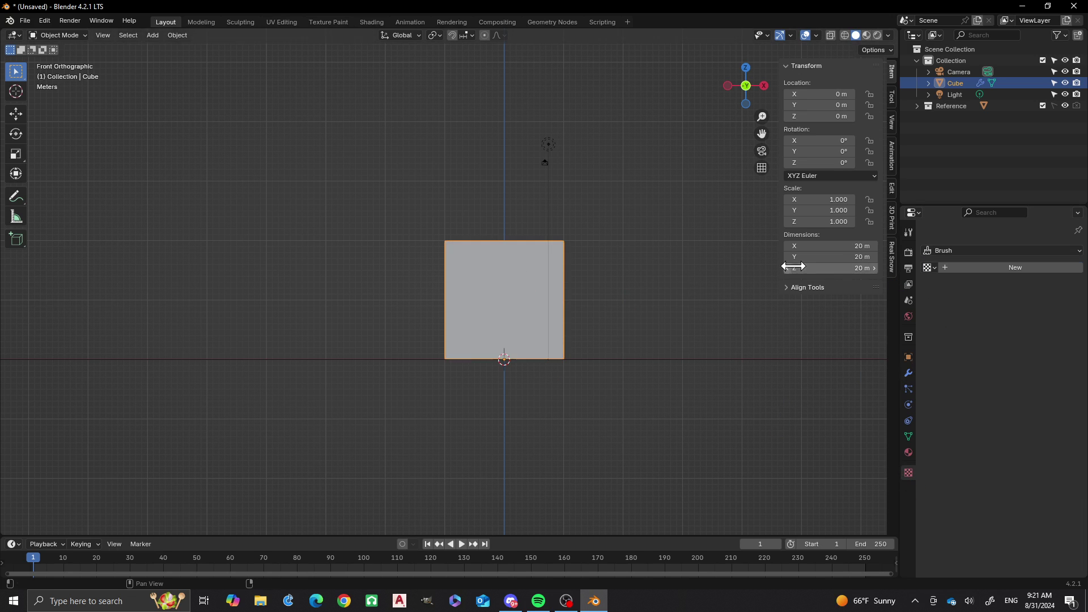
click(928, 266)
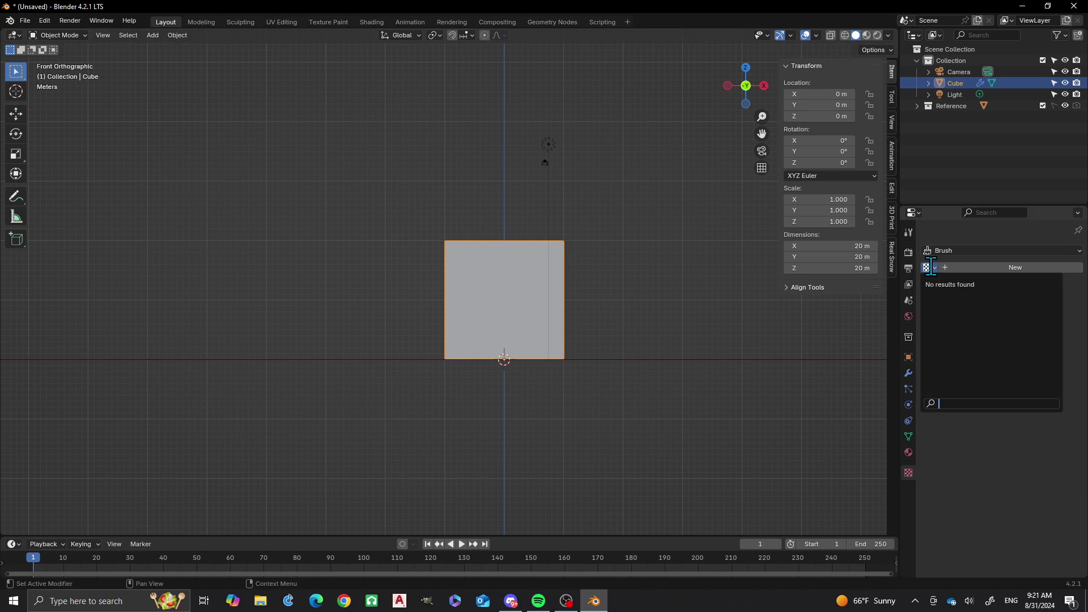
click(956, 264)
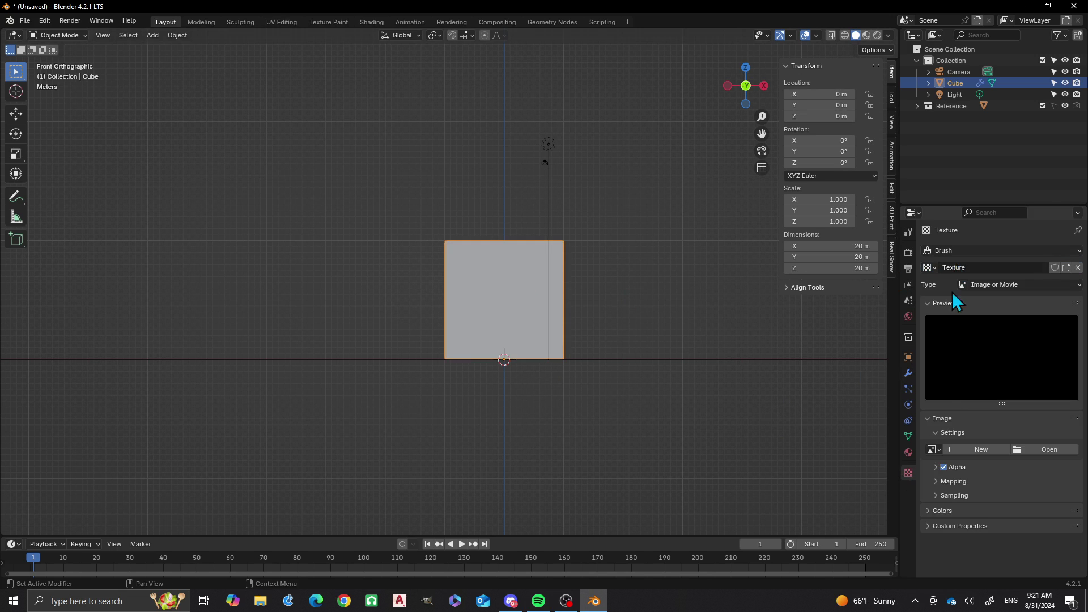
click(1031, 447)
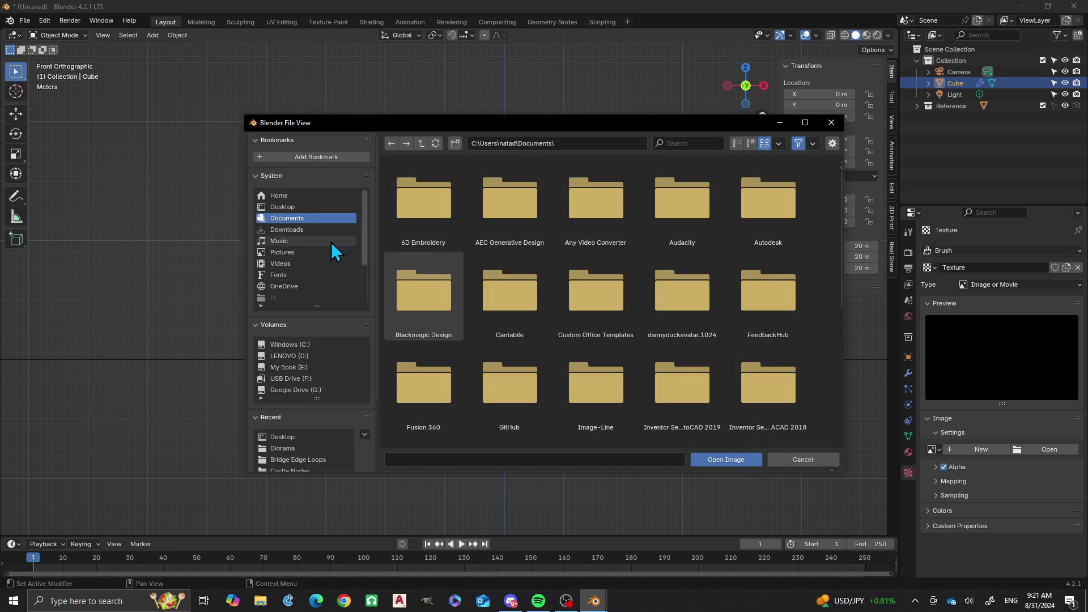
click(297, 207)
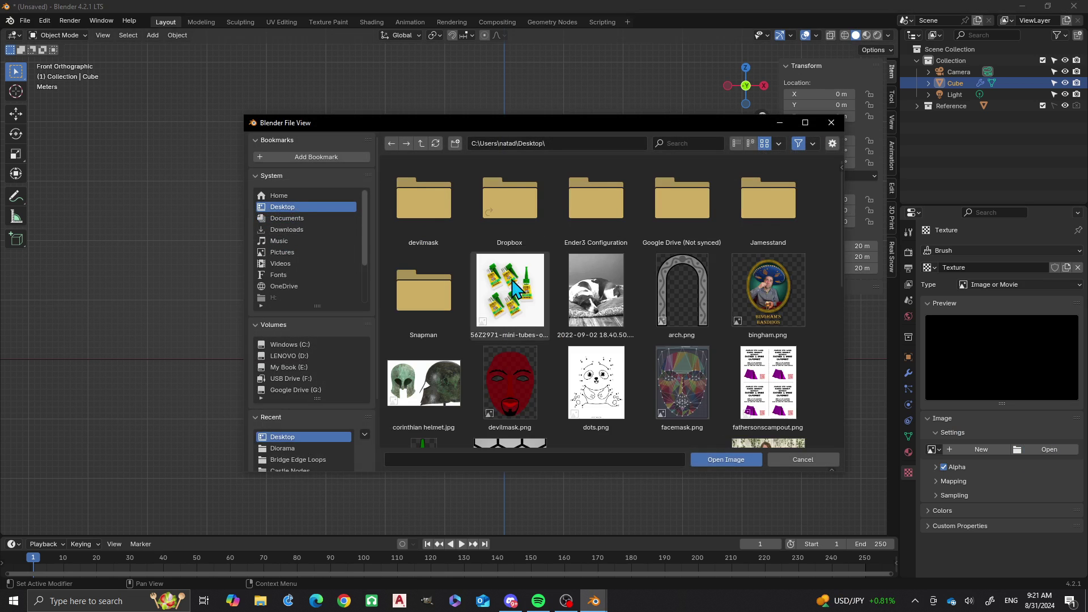
scroll(584, 264, down, 1)
click(510, 422)
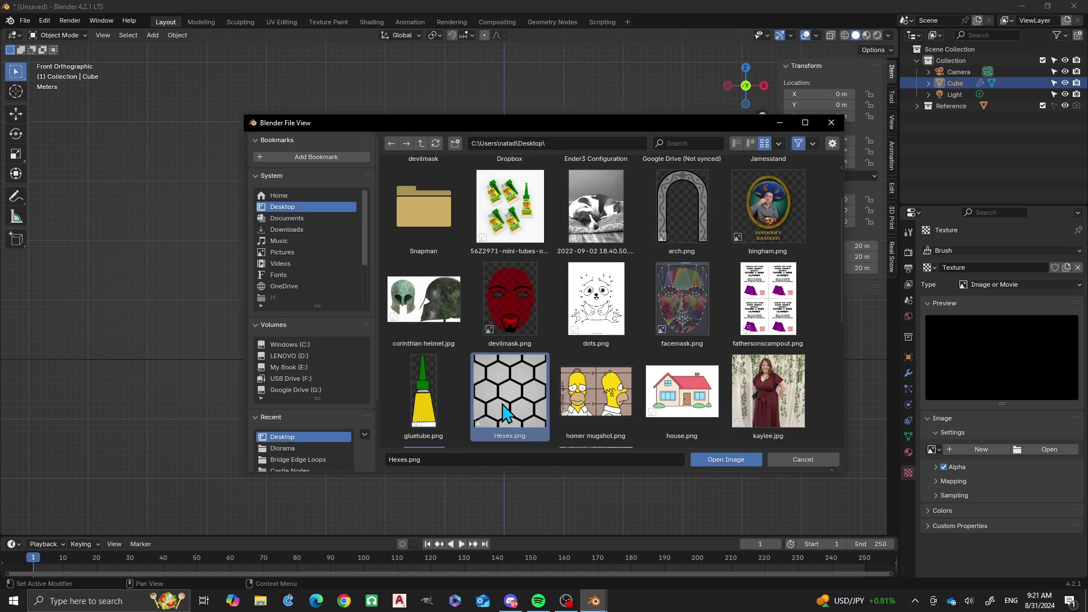
click(728, 459)
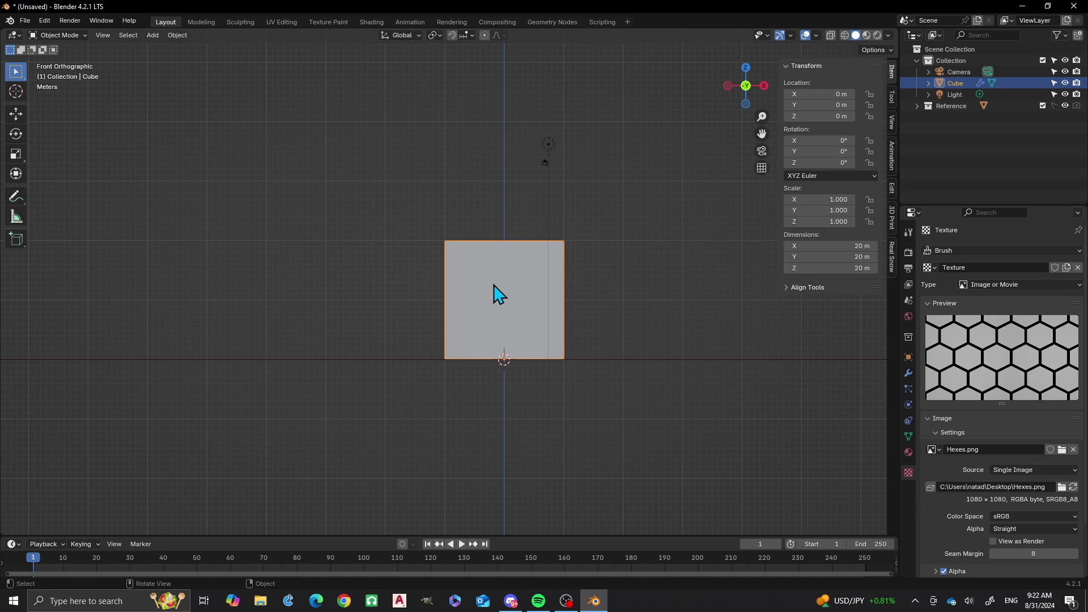
In Sculpt Mode, set the Draw brush's texture mapping to Stencil and assign the existing hexagon texture to it.
key(ctrl+Tab)
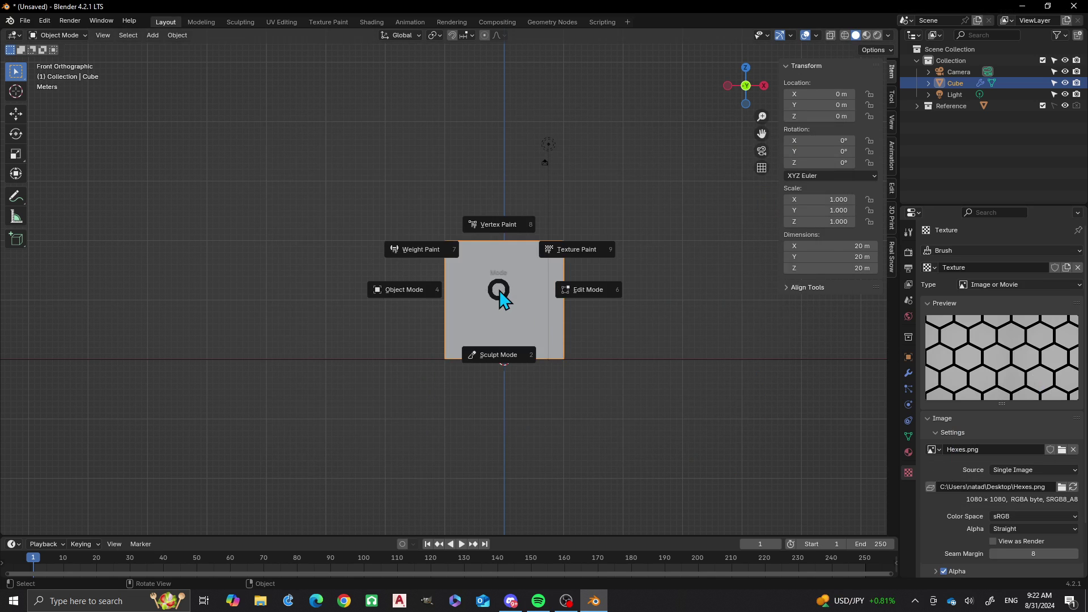
click(496, 356)
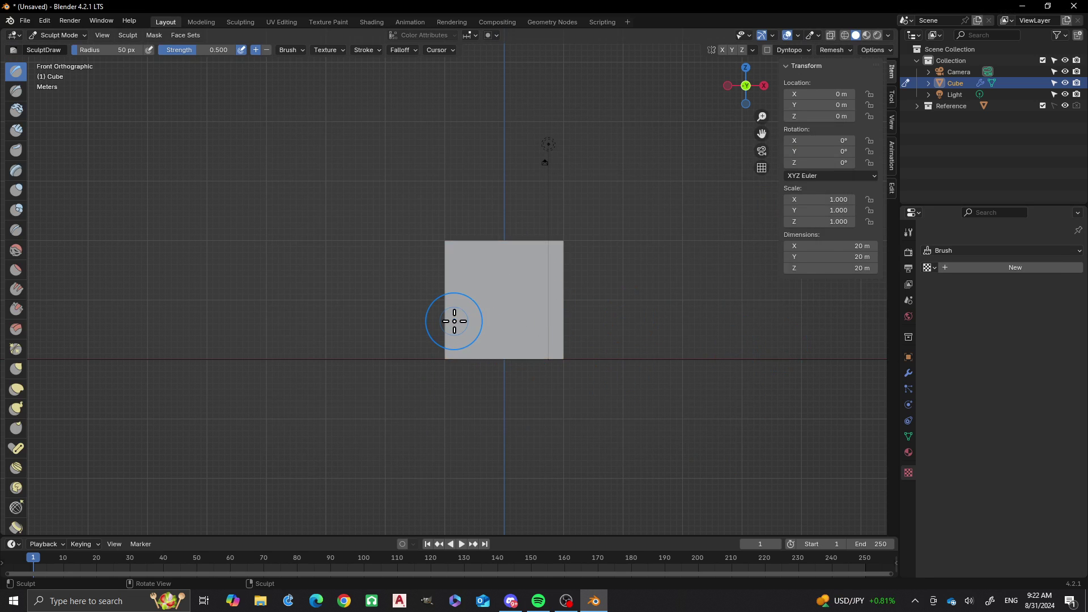
key(F3)
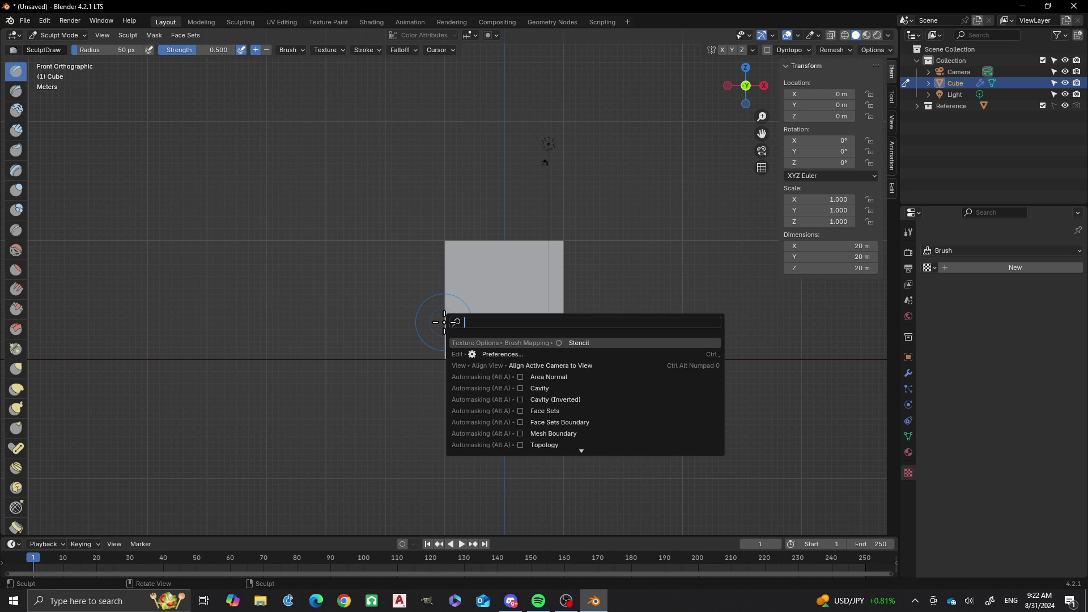
text(sten)
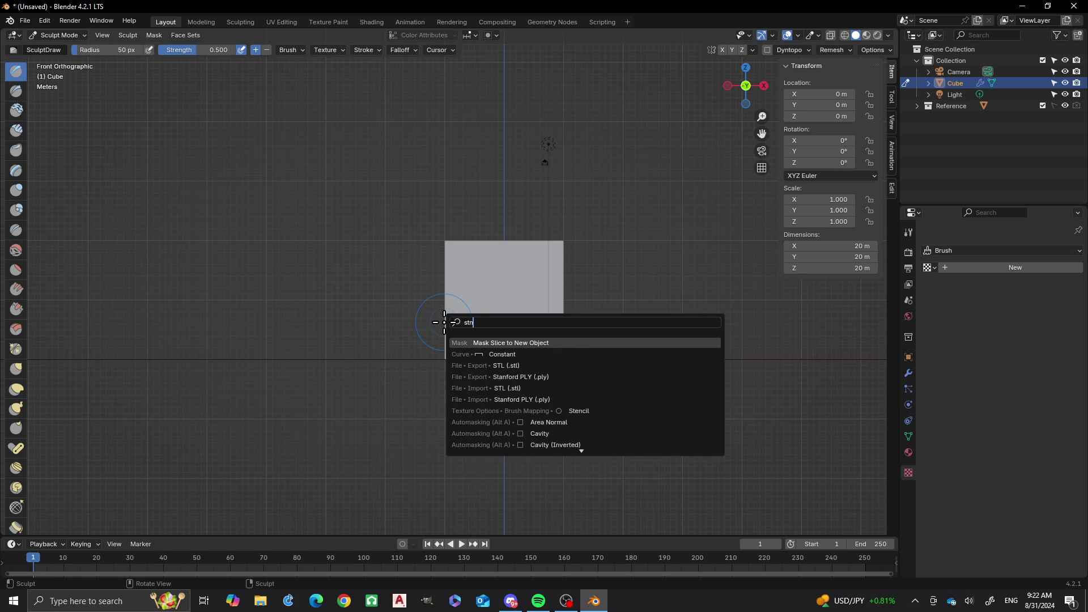
text(cil)
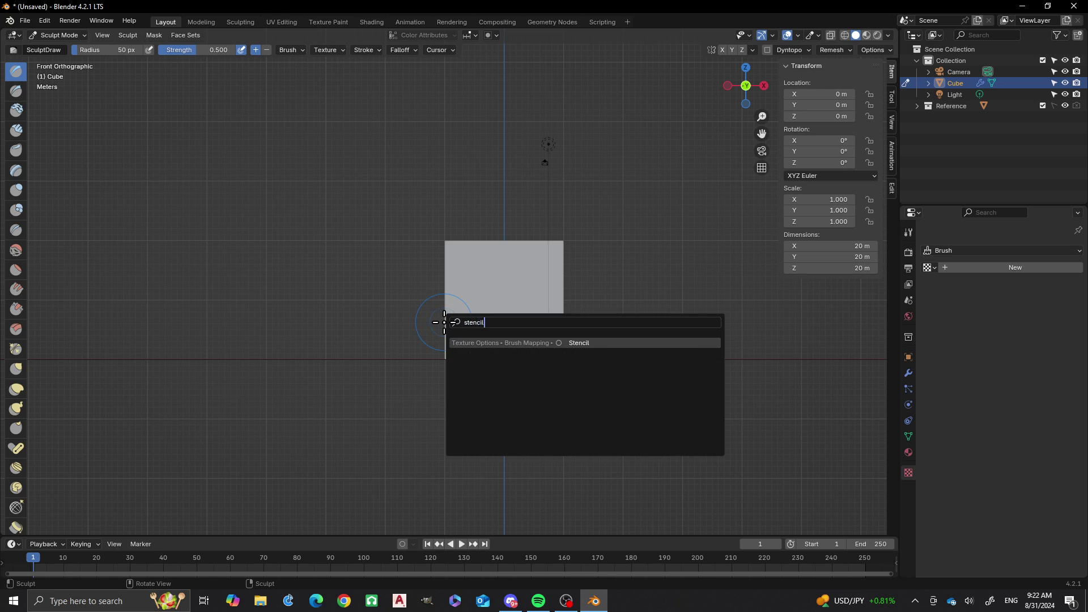
key(Return)
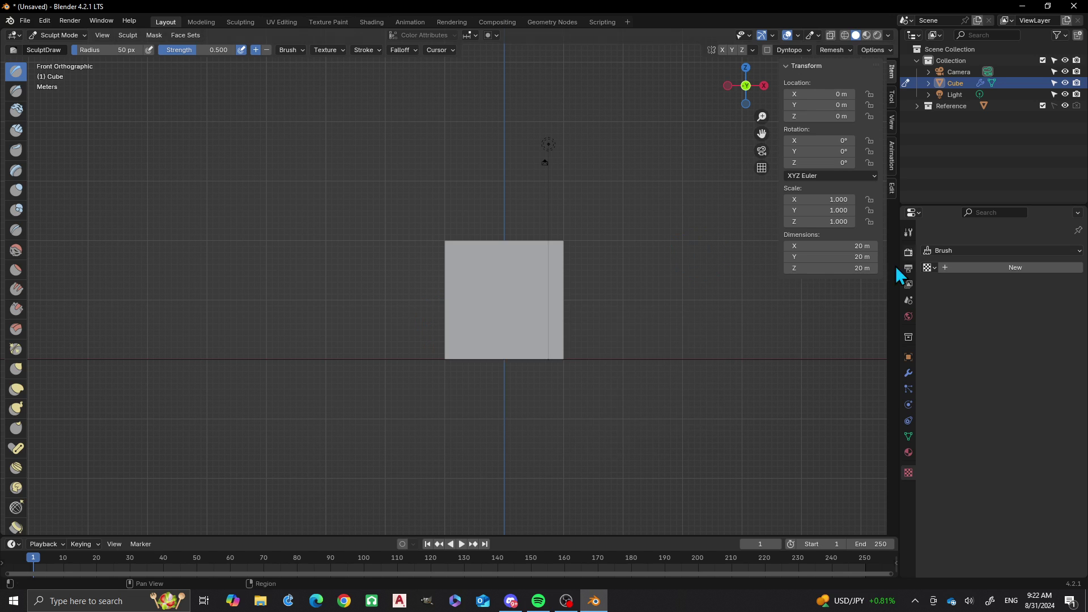
click(930, 266)
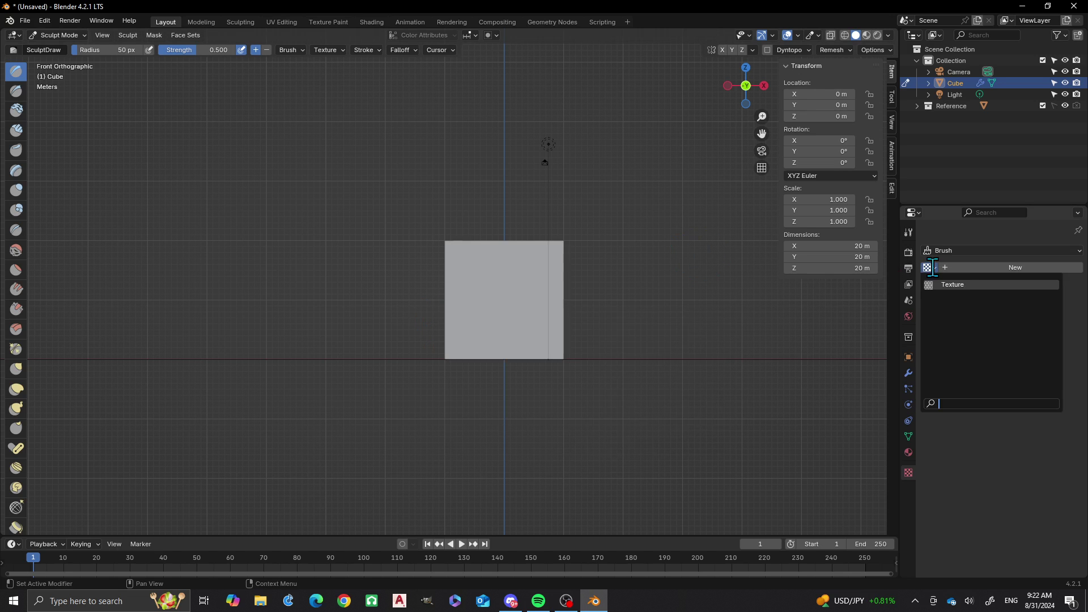
click(955, 285)
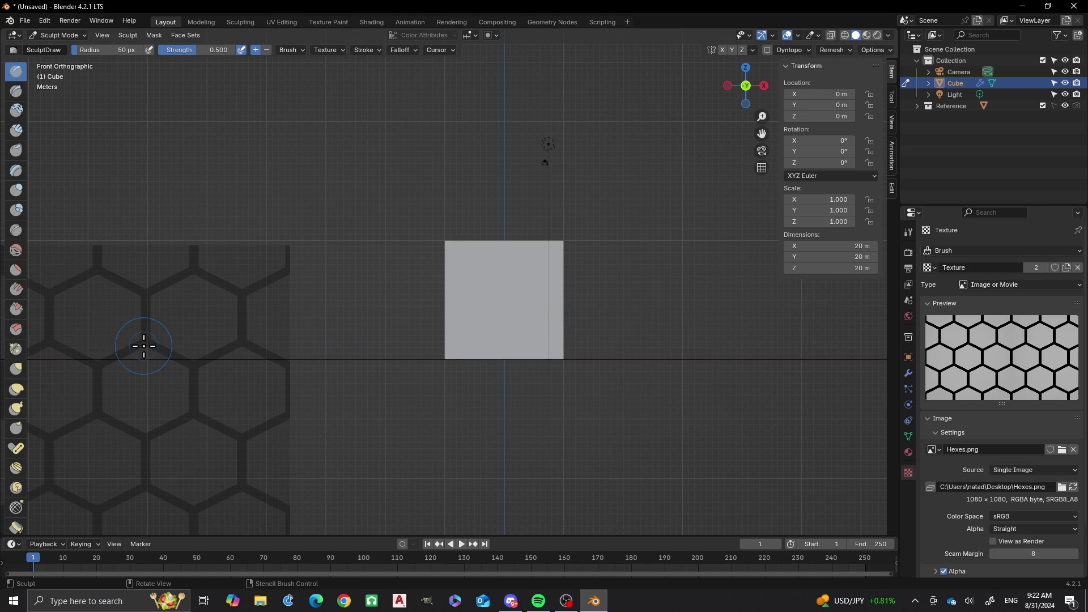
Move the hexagon stencil over the cube's front face and scale it down to match the face.
mouse_move(144, 346)
right_down()
mouse_move(255, 345)
mouse_move(388, 315)
mouse_move(506, 260)
right_up()
scroll(510, 311, up, 3)
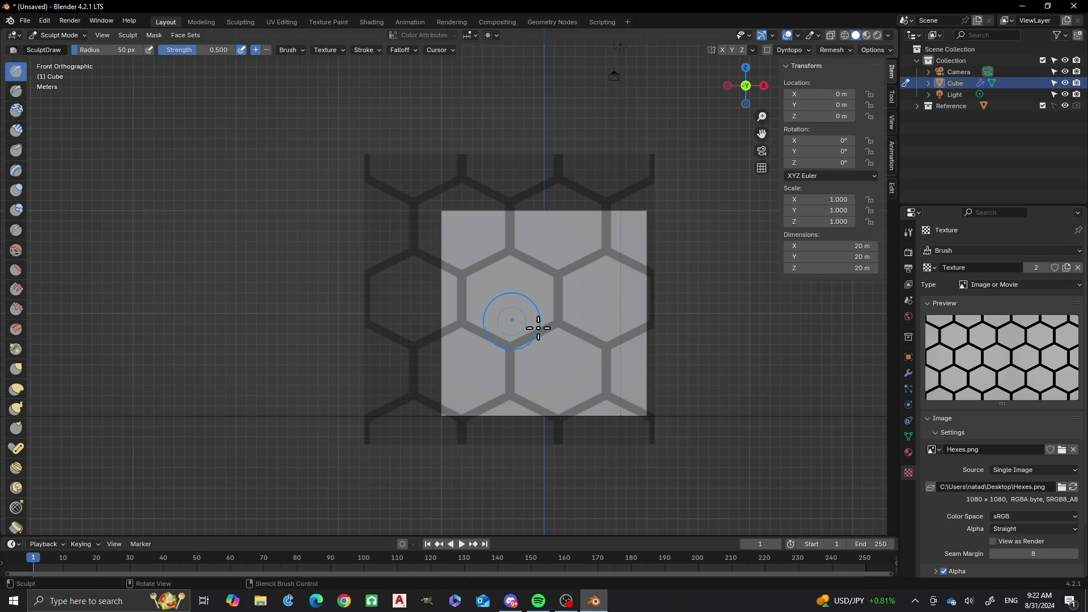
shift+middle_drag(551, 330, 487, 338)
scroll(505, 339, up, 2)
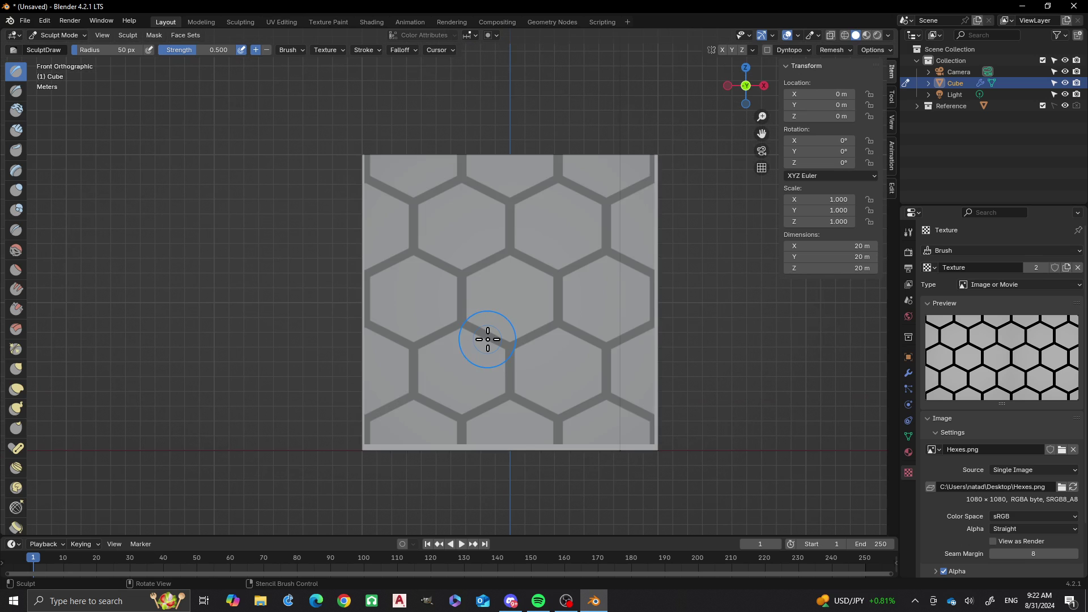
scroll(488, 339, down, 1)
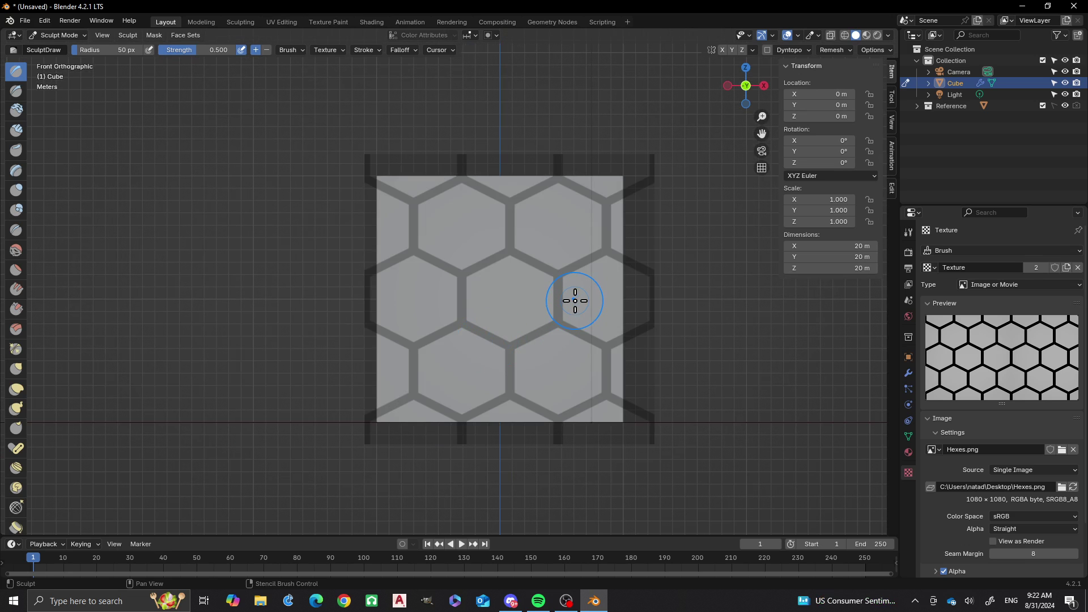
shift+right_drag(575, 301, 563, 307)
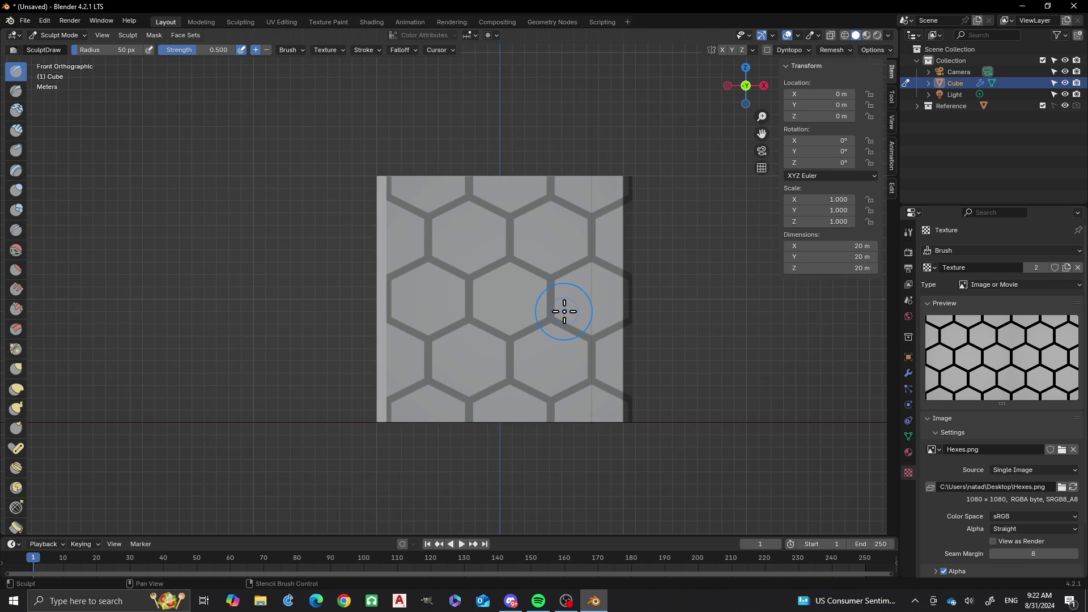
mouse_move(568, 311)
shift+middle_down()
mouse_move(587, 311)
mouse_move(558, 307)
shift+middle_up()
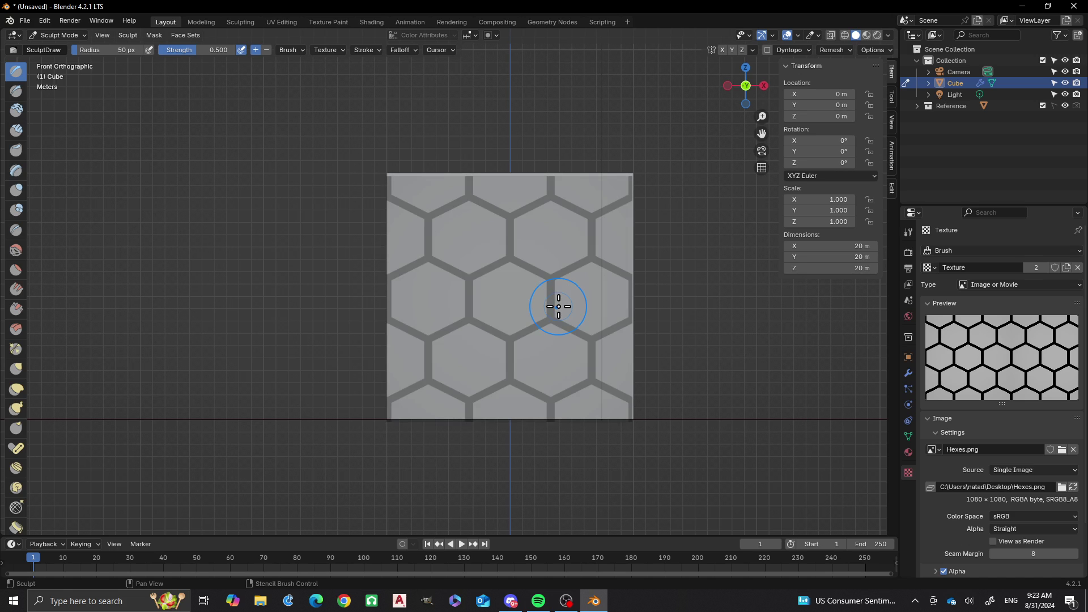
shift+right_drag(558, 307, 560, 306)
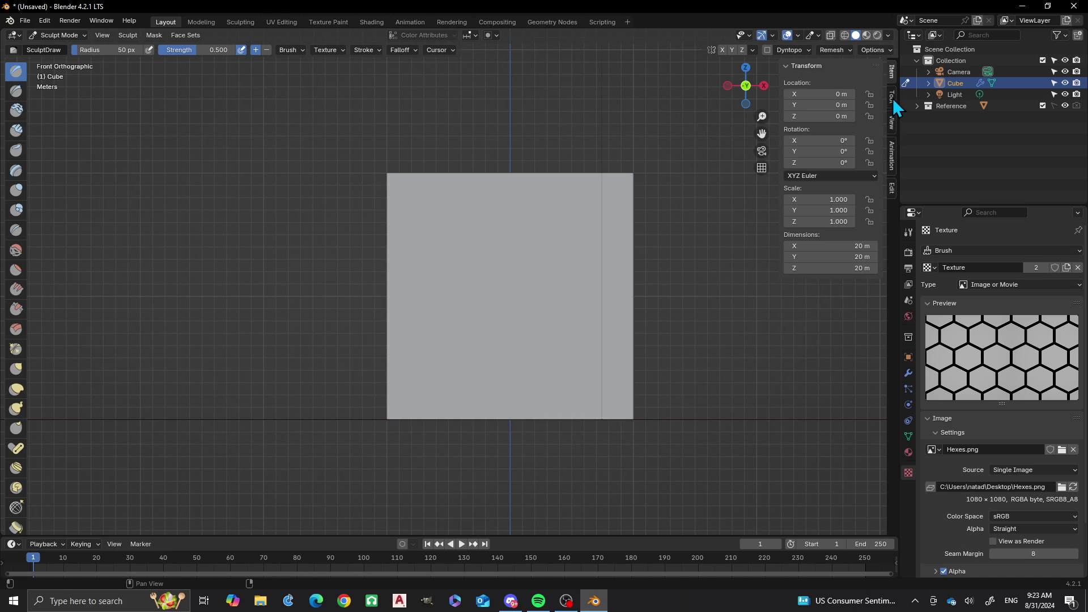
Set the Draw brush's falloff to Constant and enable its advanced Front Faces Only option.
click(892, 98)
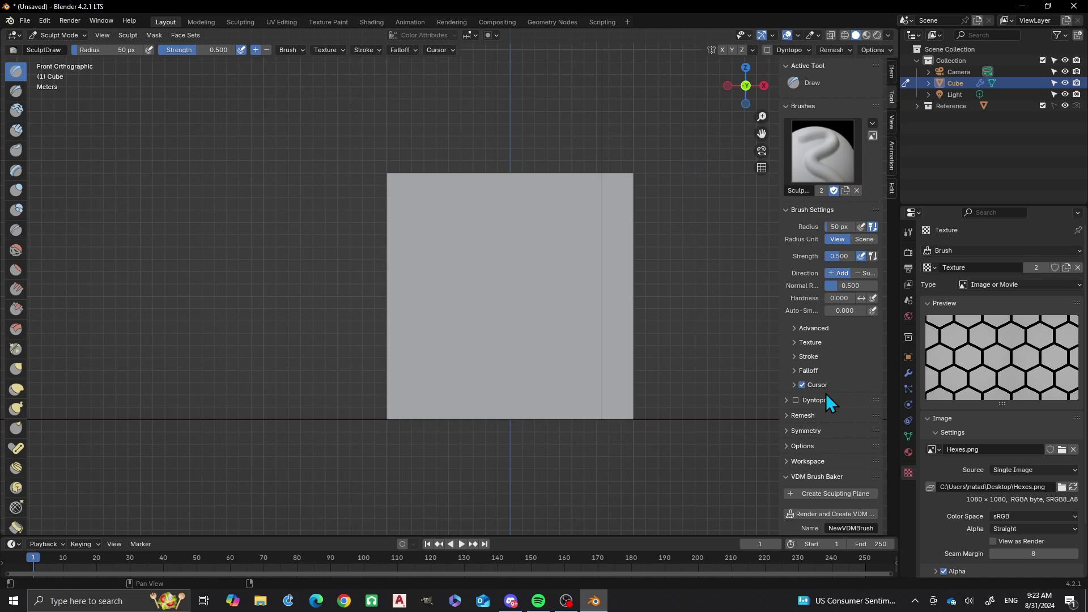
scroll(833, 377, down, 4)
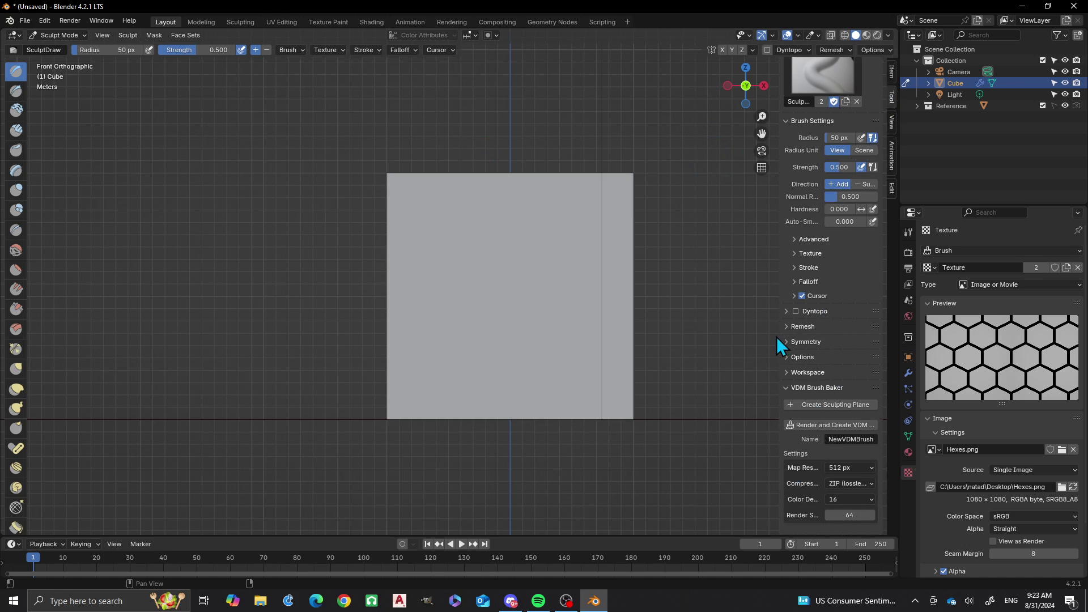
click(795, 283)
click(815, 299)
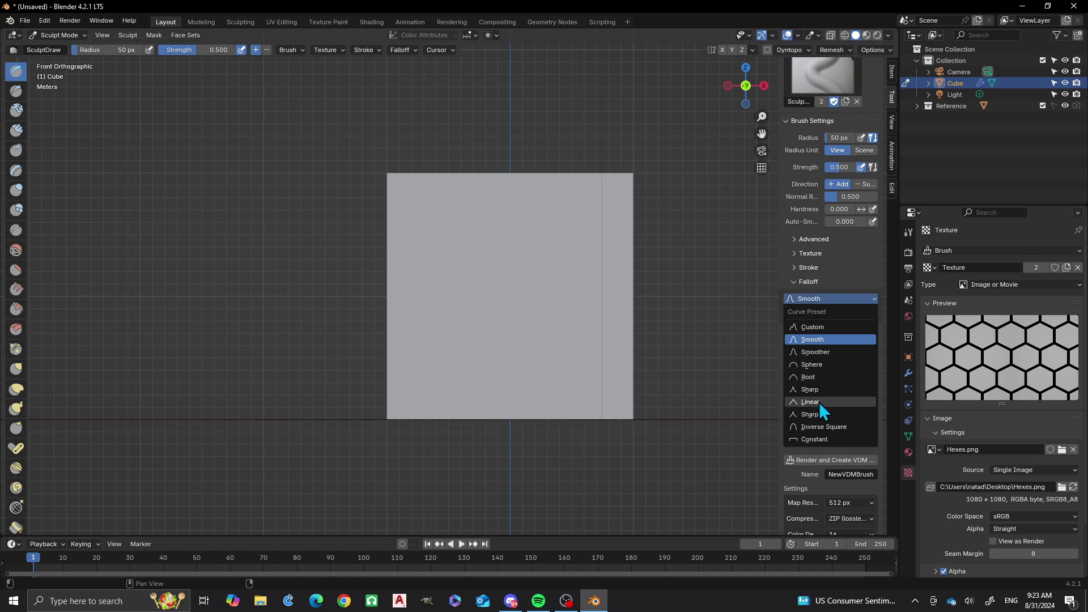
click(819, 440)
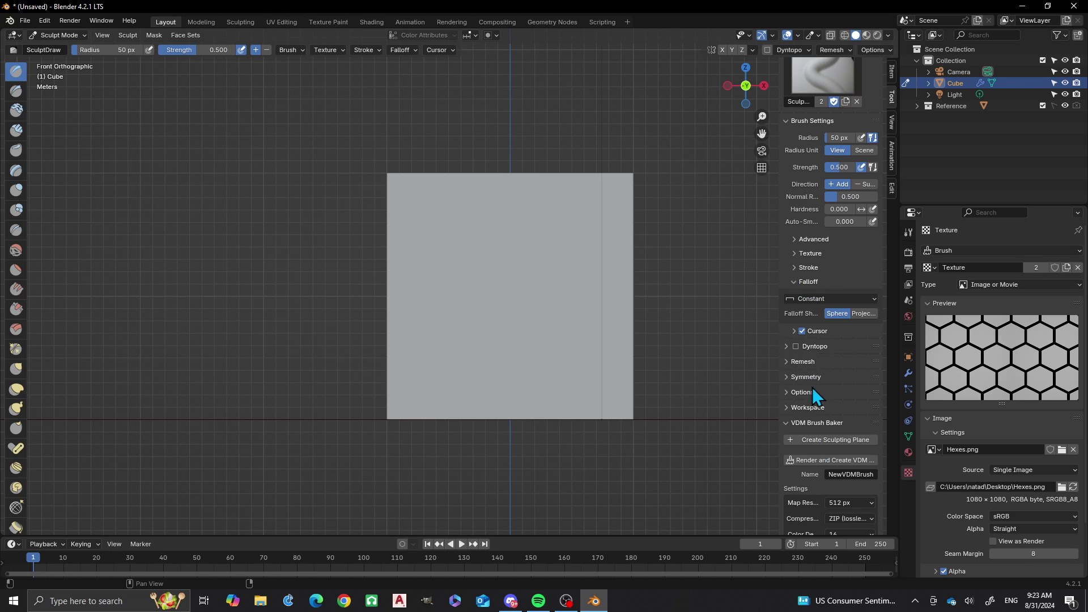
scroll(834, 269, up, 4)
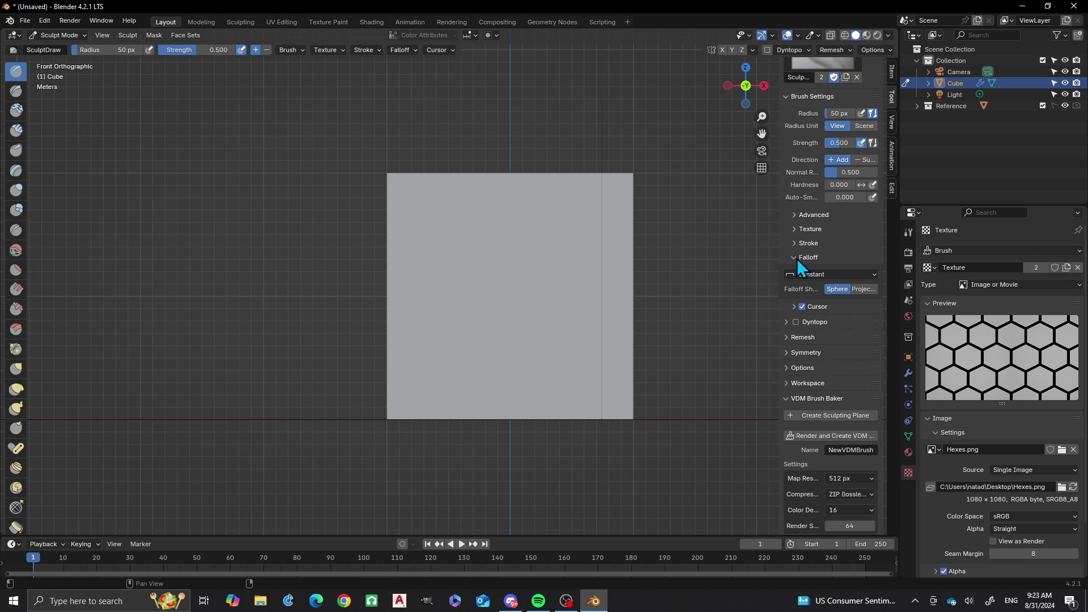
click(793, 257)
click(792, 238)
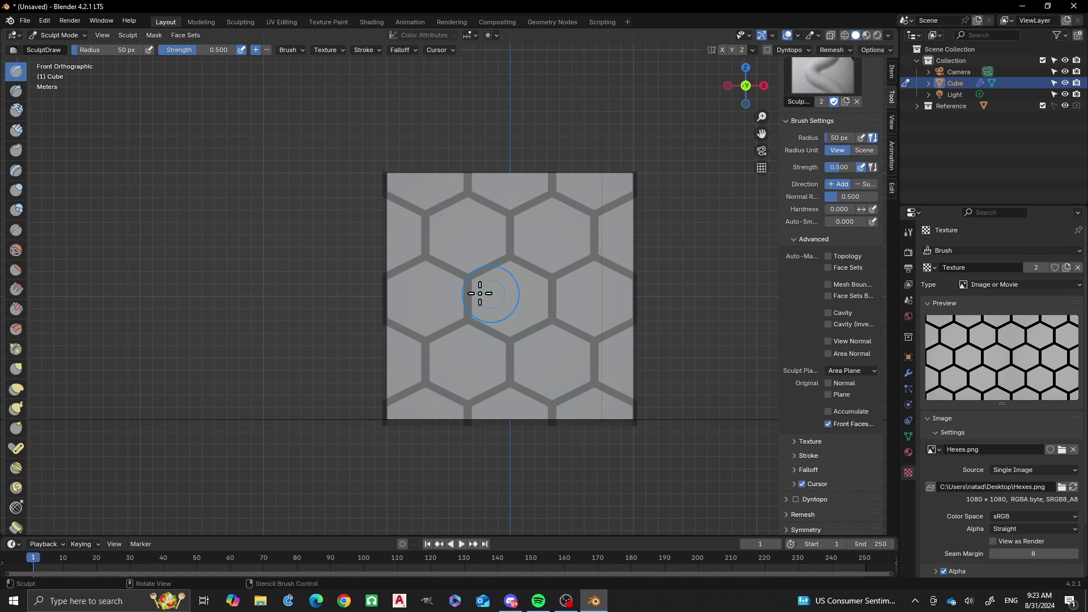
Enlarge the brush radius to 375 px and stamp the hexagon pattern onto the cube's front face.
key(f)
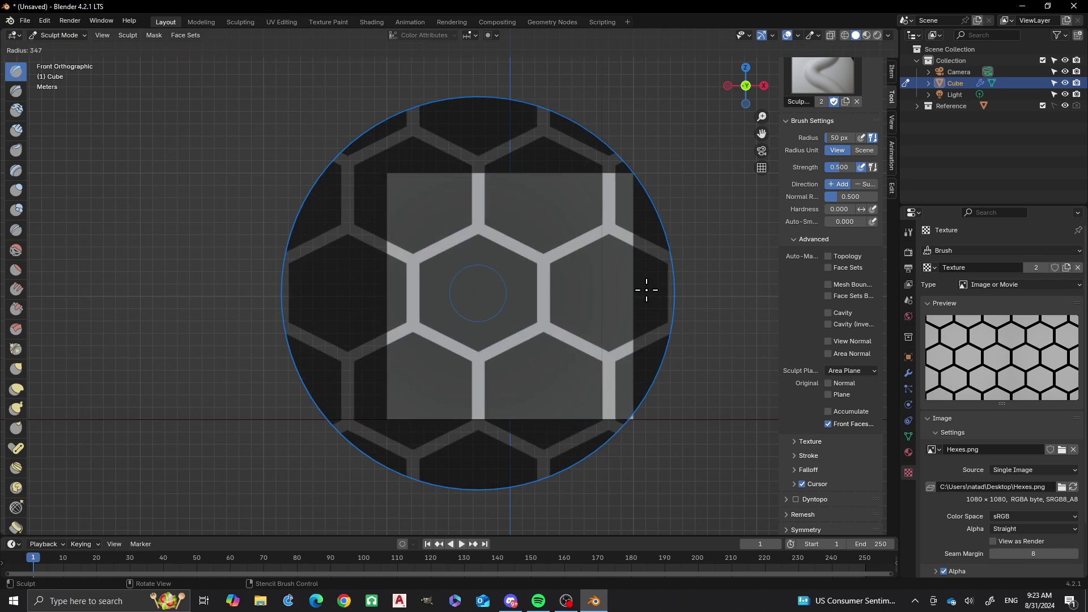
click(636, 295)
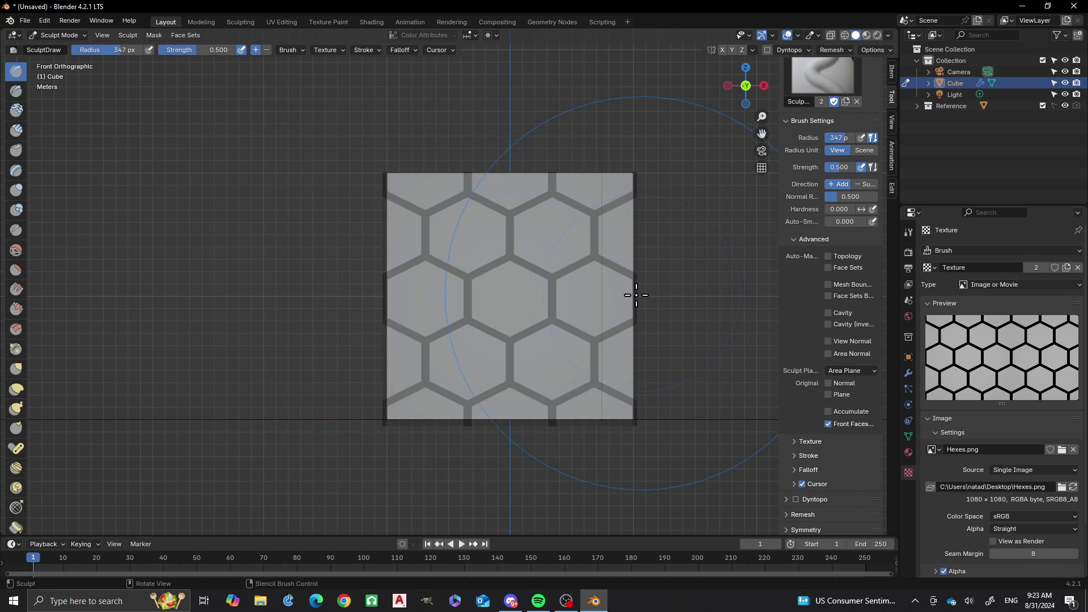
key(f)
click(511, 291)
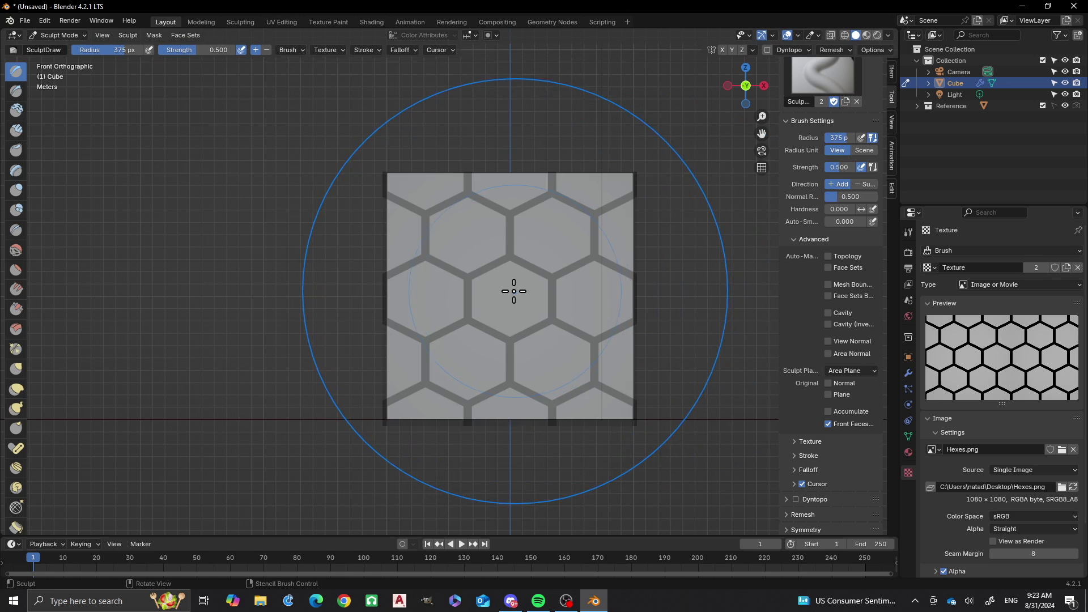
click(513, 292)
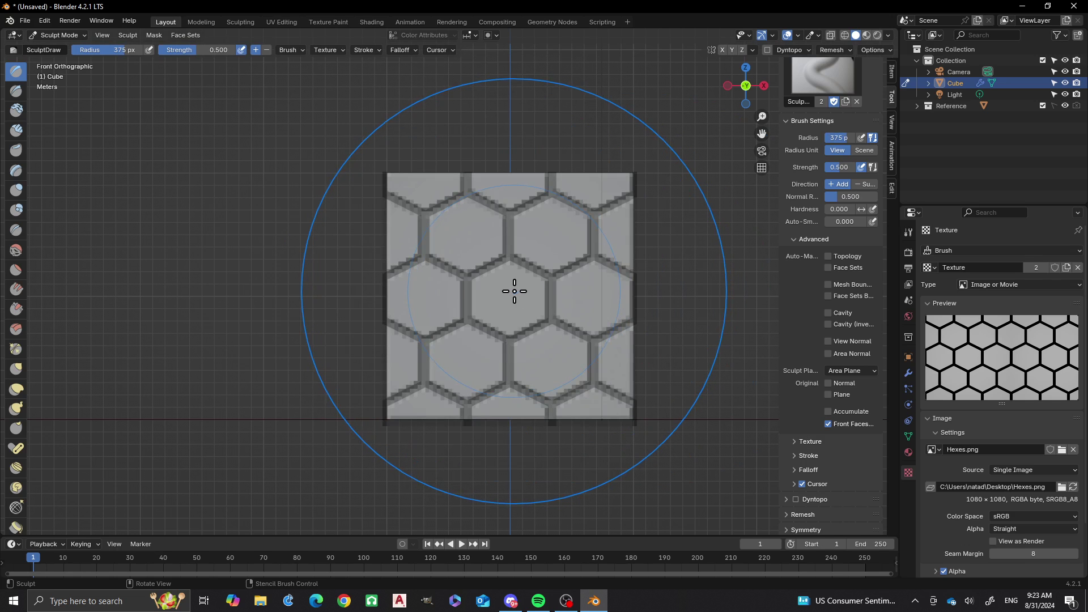
Stamp the hexagon stencil onto the cube's right, back and left faces, each squarely aligned with the stencil.
scroll(517, 297, down, 1)
mouse_move(635, 313)
middle_down()
mouse_move(440, 317)
mouse_move(566, 315)
mouse_move(527, 316)
mouse_move(537, 306)
mouse_move(515, 294)
middle_up()
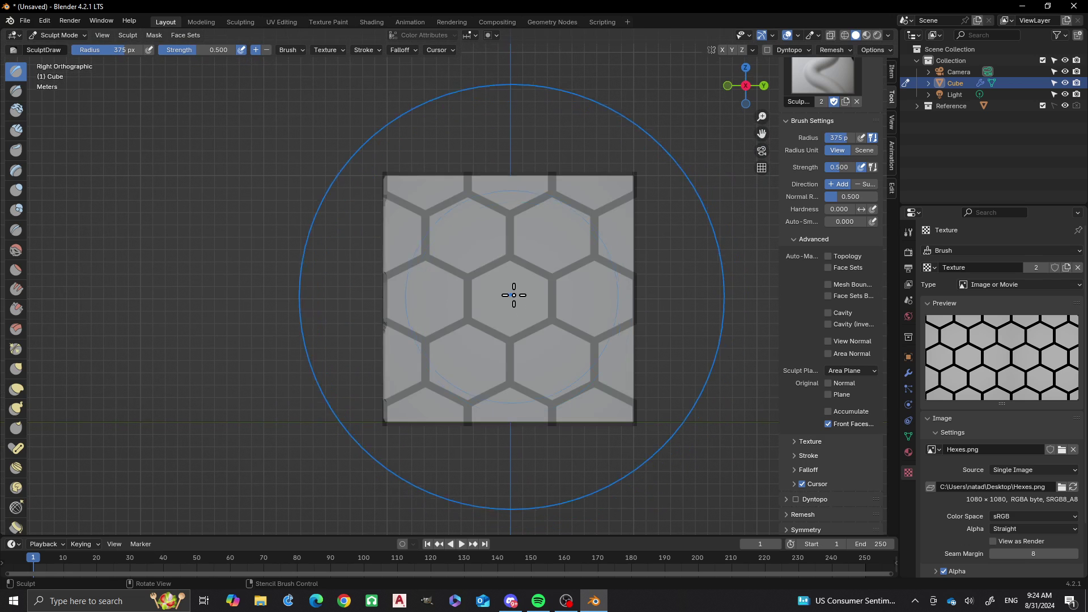
mouse_move(612, 296)
middle_down()
mouse_move(638, 296)
mouse_move(508, 303)
mouse_move(466, 291)
mouse_move(498, 297)
middle_up()
click(491, 294)
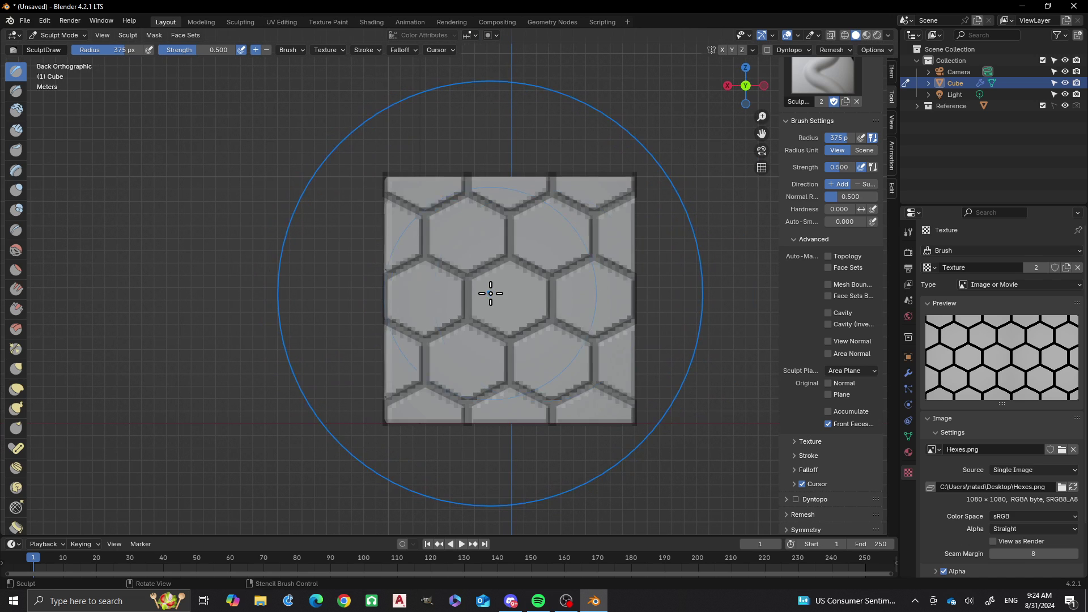
mouse_move(593, 297)
middle_down()
mouse_move(602, 300)
mouse_move(506, 303)
middle_up()
mouse_move(396, 287)
shift+middle_down()
mouse_move(503, 279)
mouse_move(522, 289)
mouse_move(467, 272)
mouse_move(495, 277)
shift+middle_up()
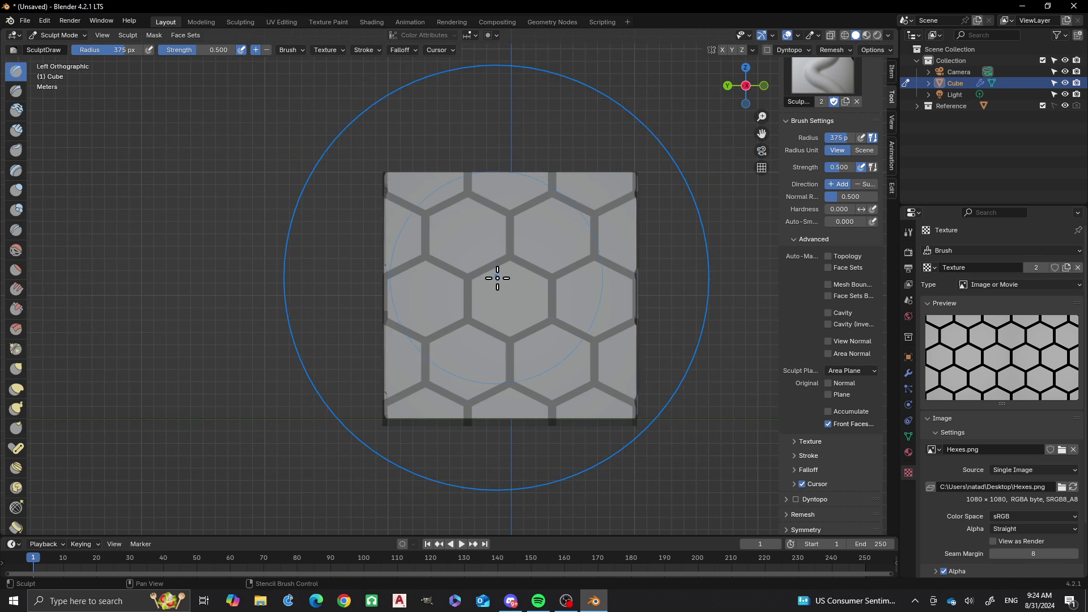
drag(527, 299, 525, 301)
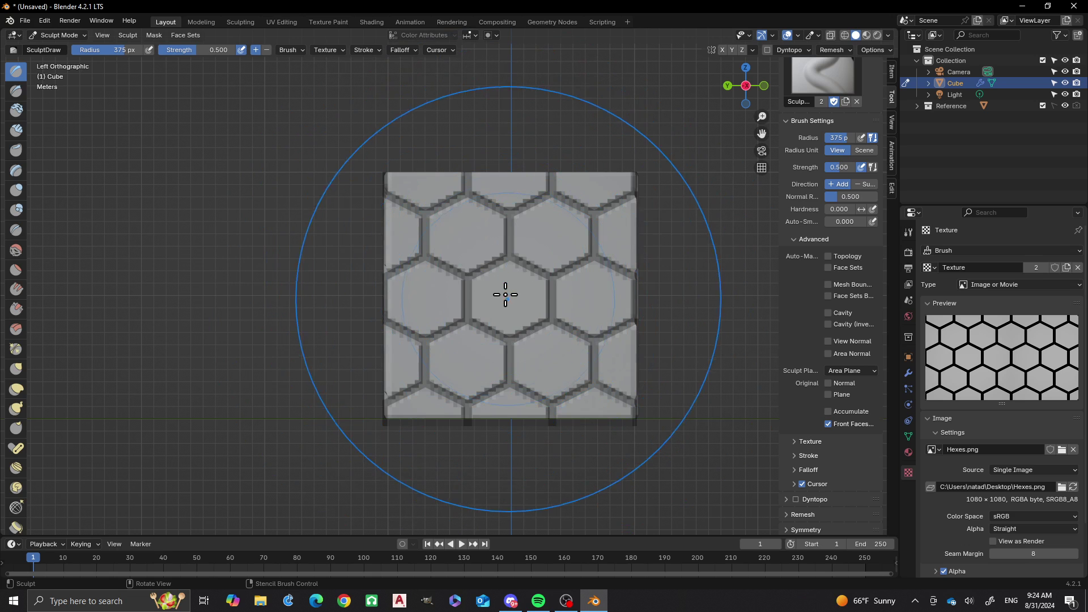
Return to Object Mode and apply Shade Smooth to the sculpted cube.
key(ctrl+Tab)
click(425, 280)
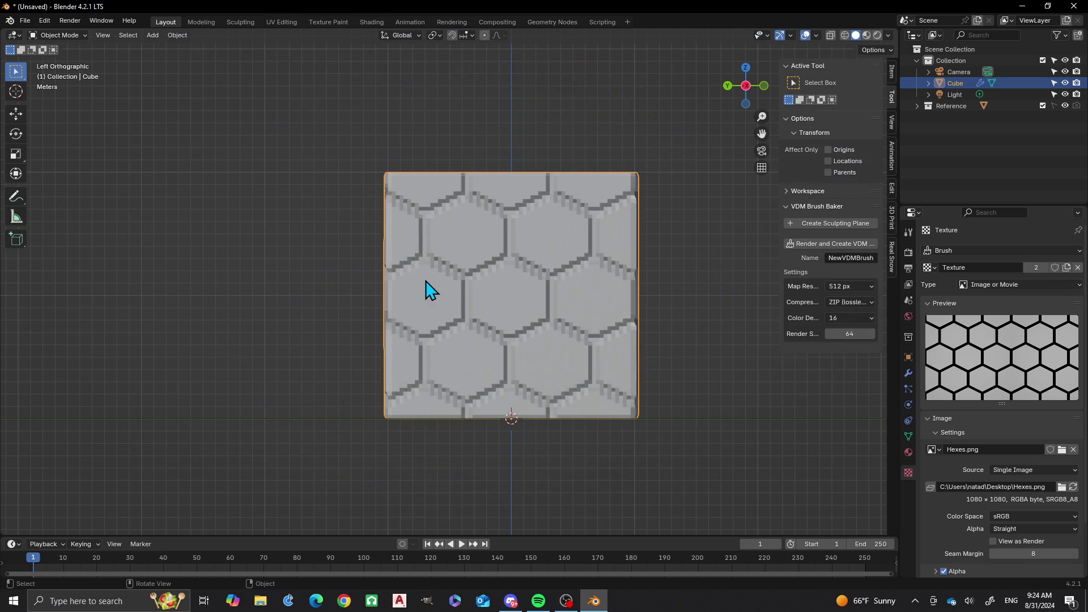
scroll(447, 287, down, 3)
mouse_move(467, 287)
middle_down()
mouse_move(584, 301)
mouse_move(455, 300)
middle_up()
right_click(454, 299)
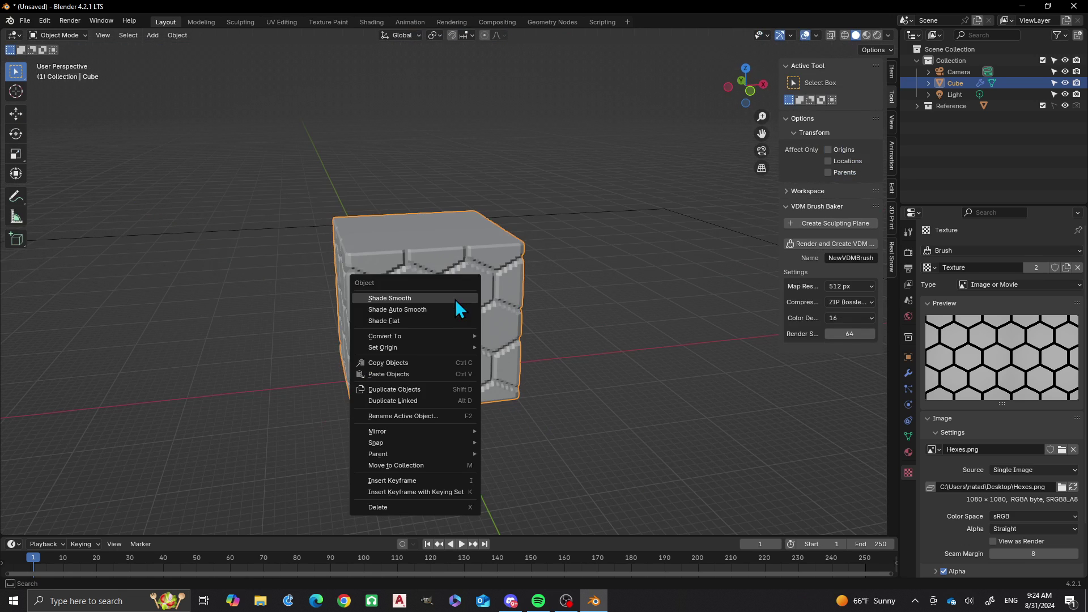
click(416, 298)
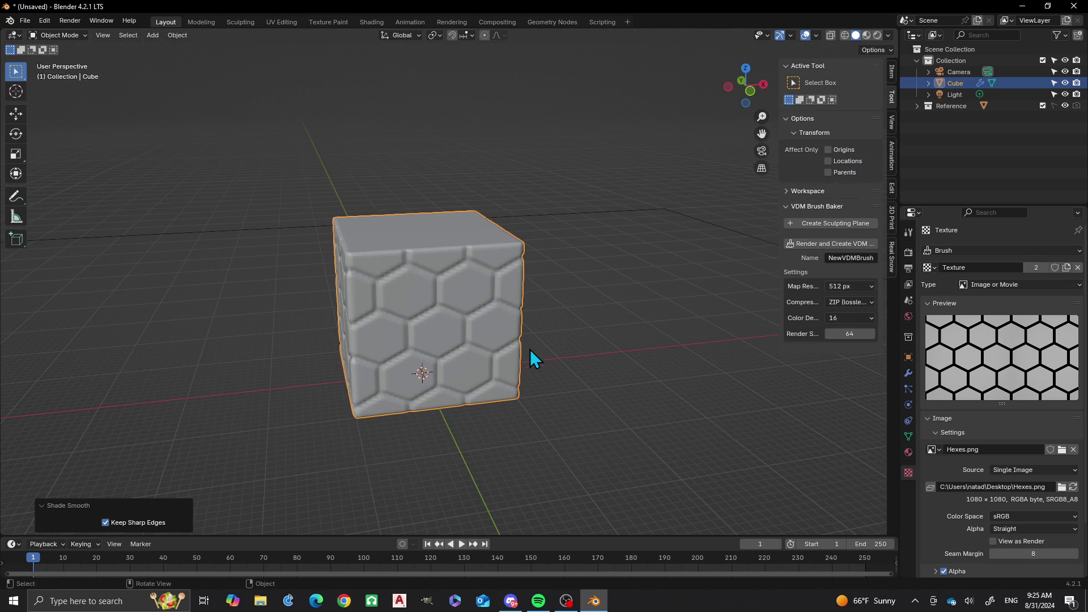
middle_drag(529, 351, 476, 316)
scroll(527, 289, up, 5)
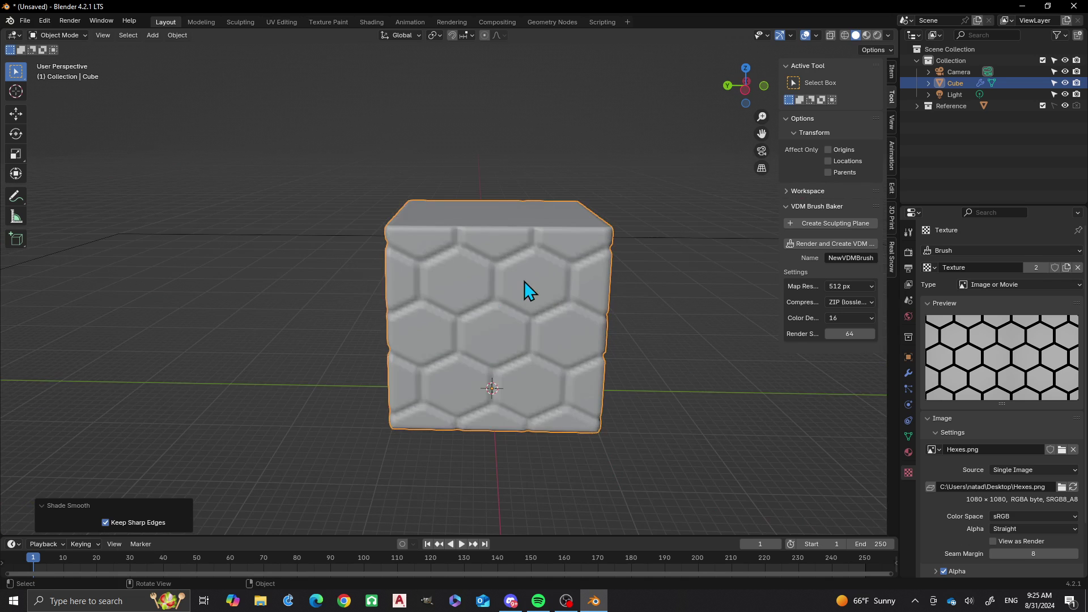
scroll(513, 254, down, 4)
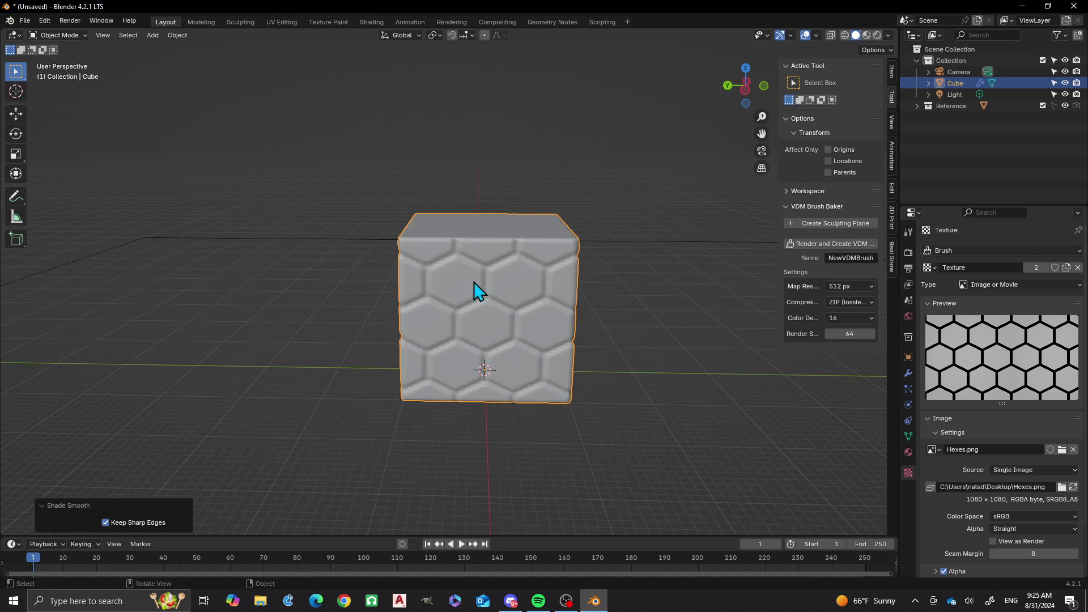
middle_drag(407, 304, 508, 328)
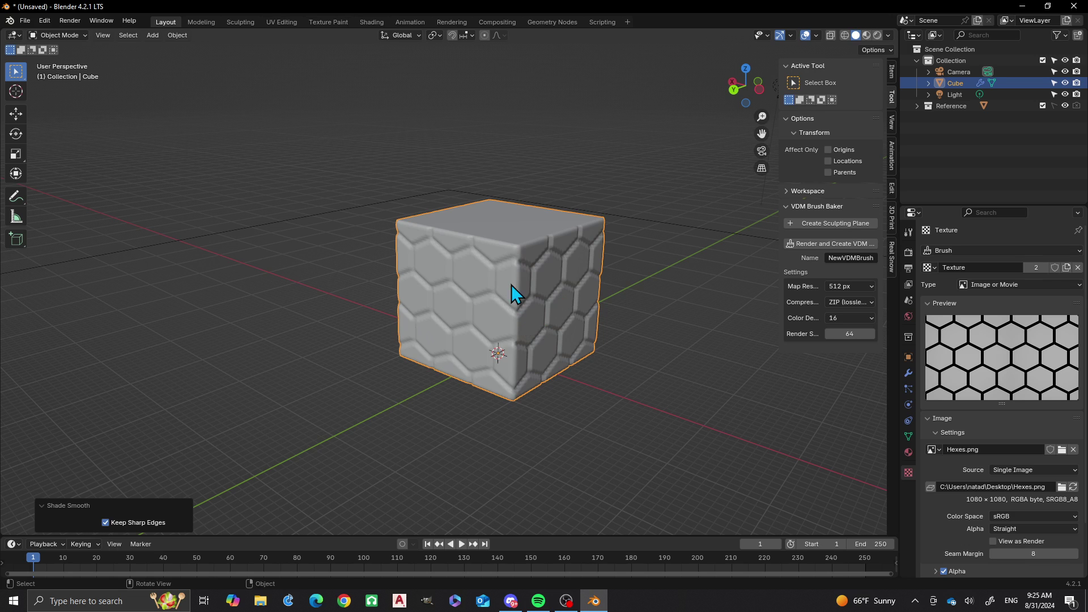
middle_drag(511, 284, 500, 287)
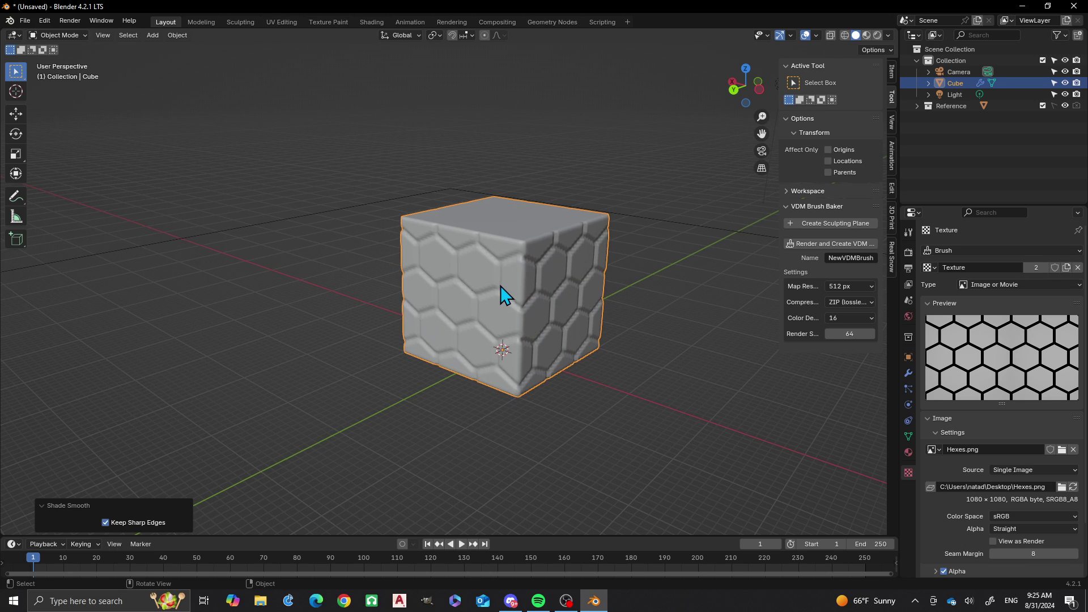